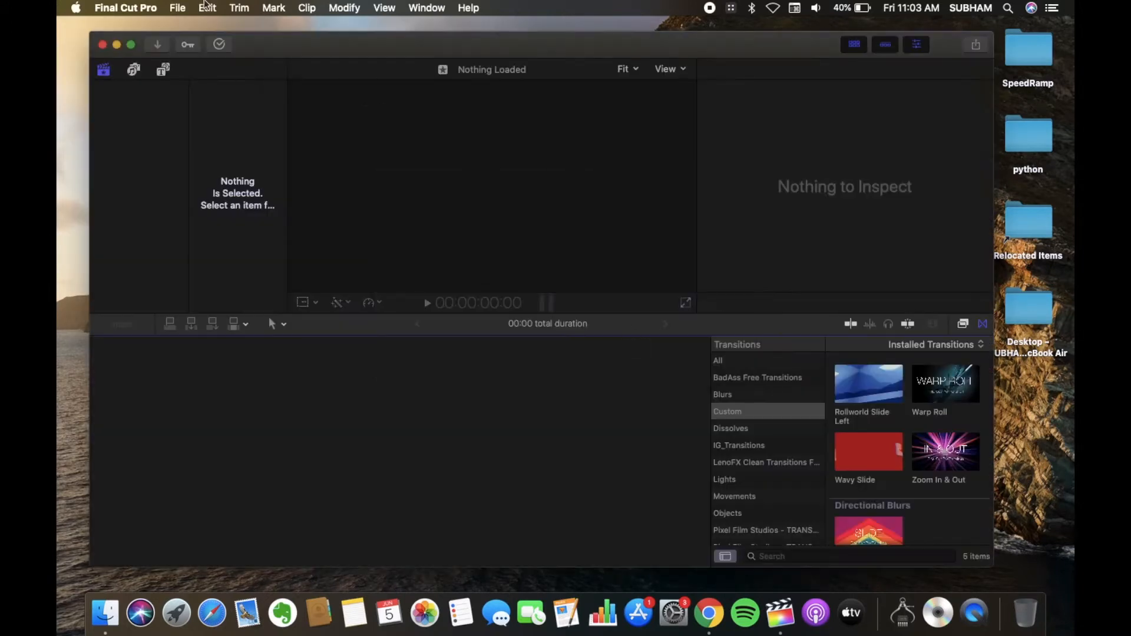
# Dismiss the out-of-date plug-ins notice
pyautogui.click(207, 8)
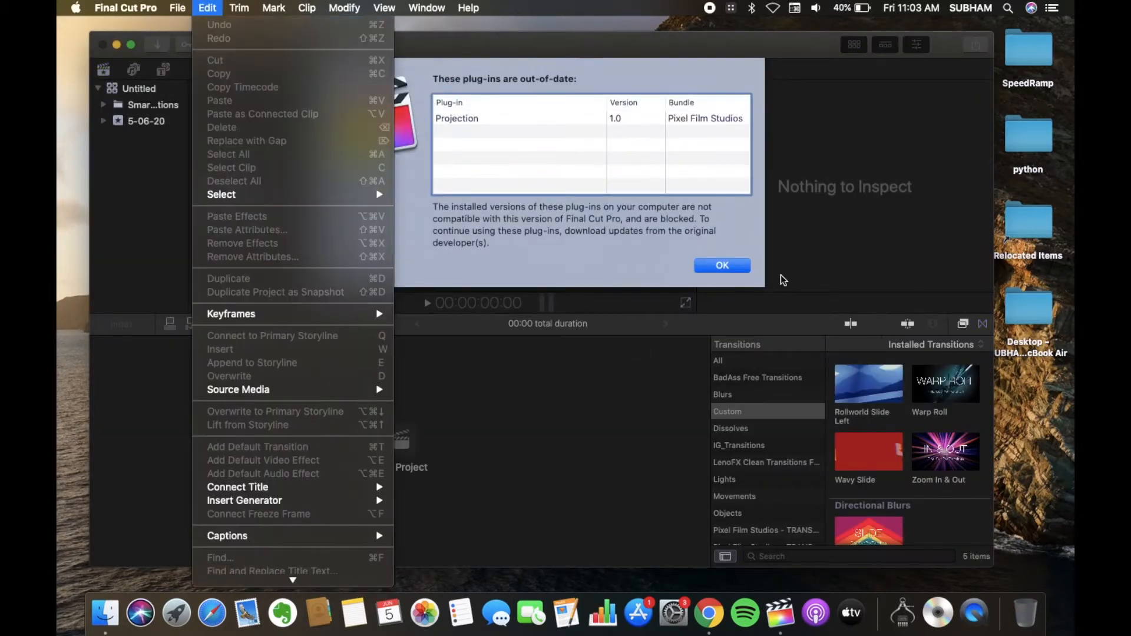
pyautogui.click(722, 265)
pyautogui.click(722, 265)
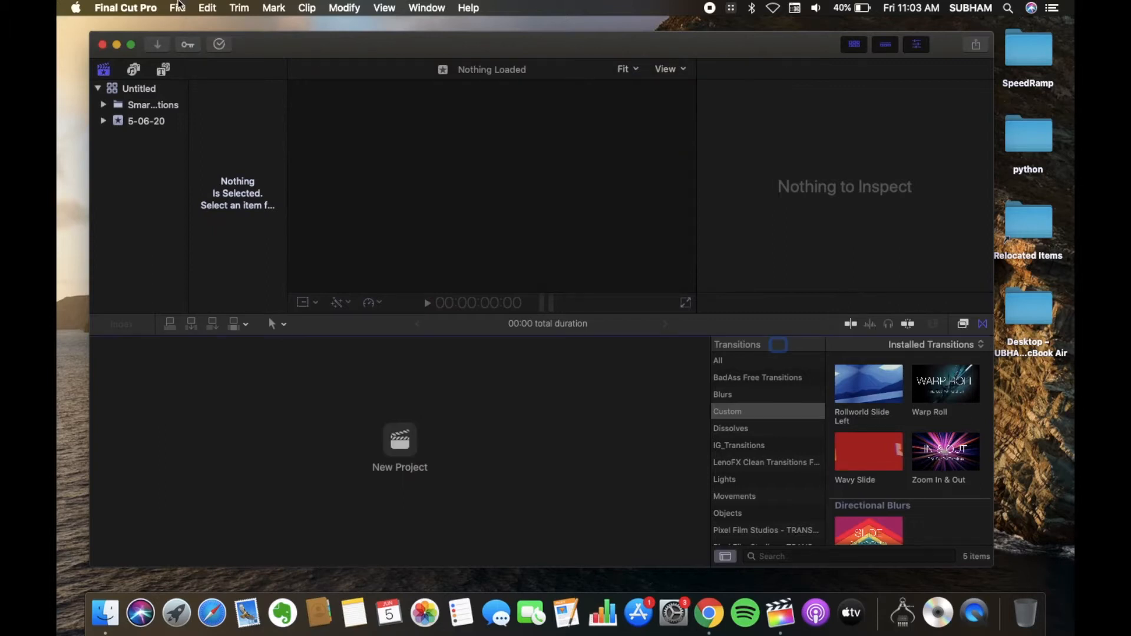
# Create a new project named SpeedRamp in the 5-06-20 event with the 1080p HD, 1920x1080, 23.98p settings
pyautogui.click(177, 7)
pyautogui.moveTo(207, 26)
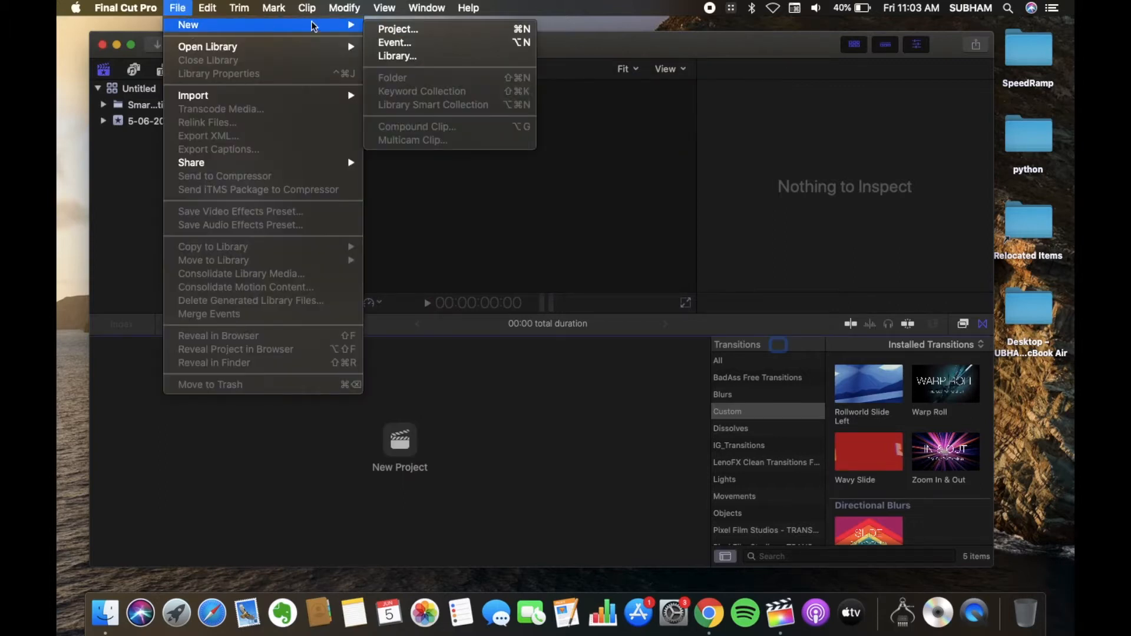
pyautogui.click(390, 29)
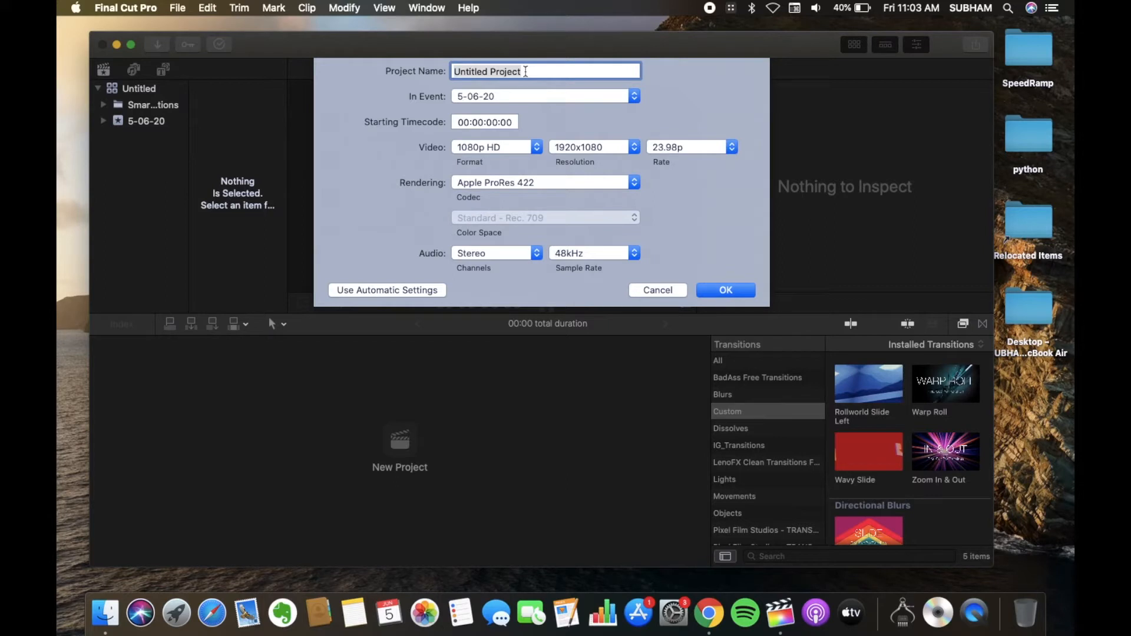
pyautogui.press('BackSpace')
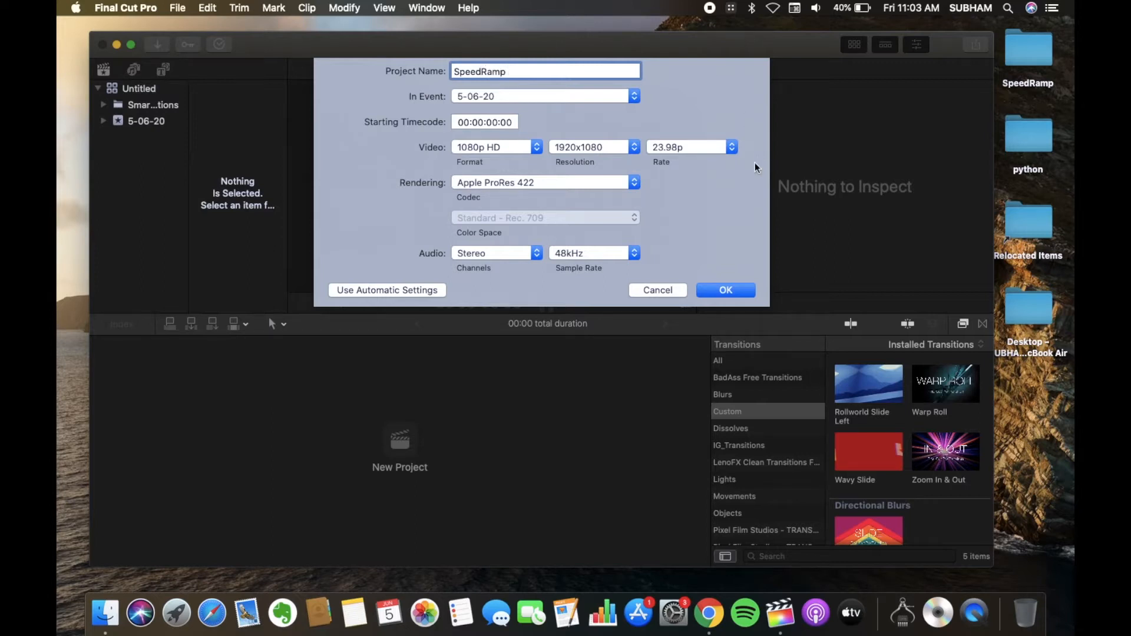
pyautogui.click(730, 285)
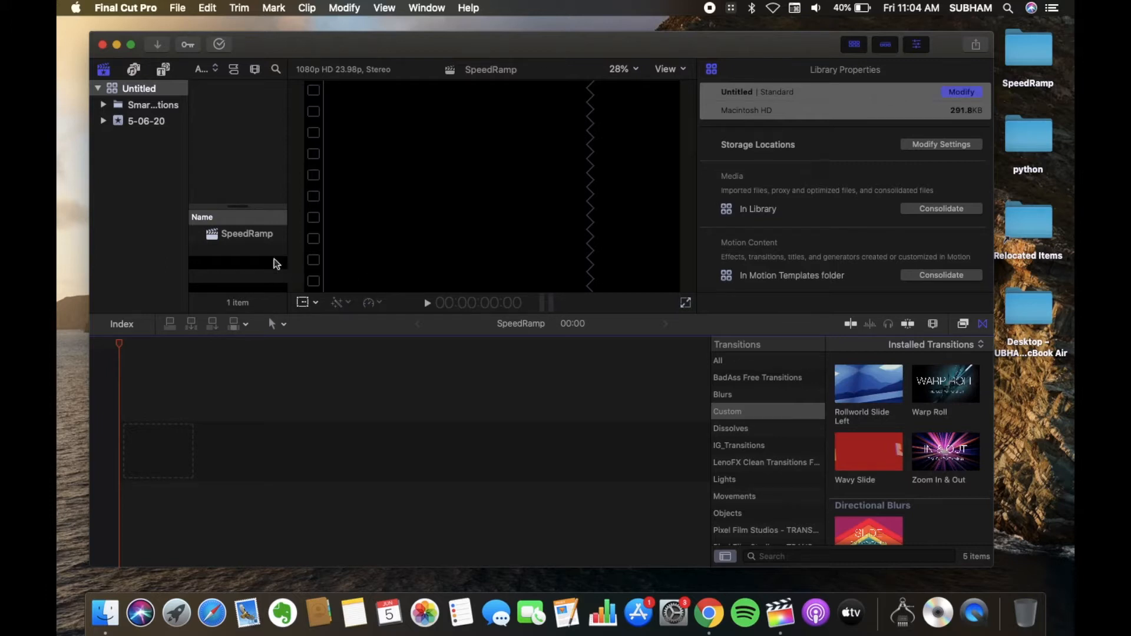
# Import the video clips and the bensound music track from the SpeedRamp folder into the 5-06-20 event
pyautogui.click(184, 8)
pyautogui.moveTo(265, 96)
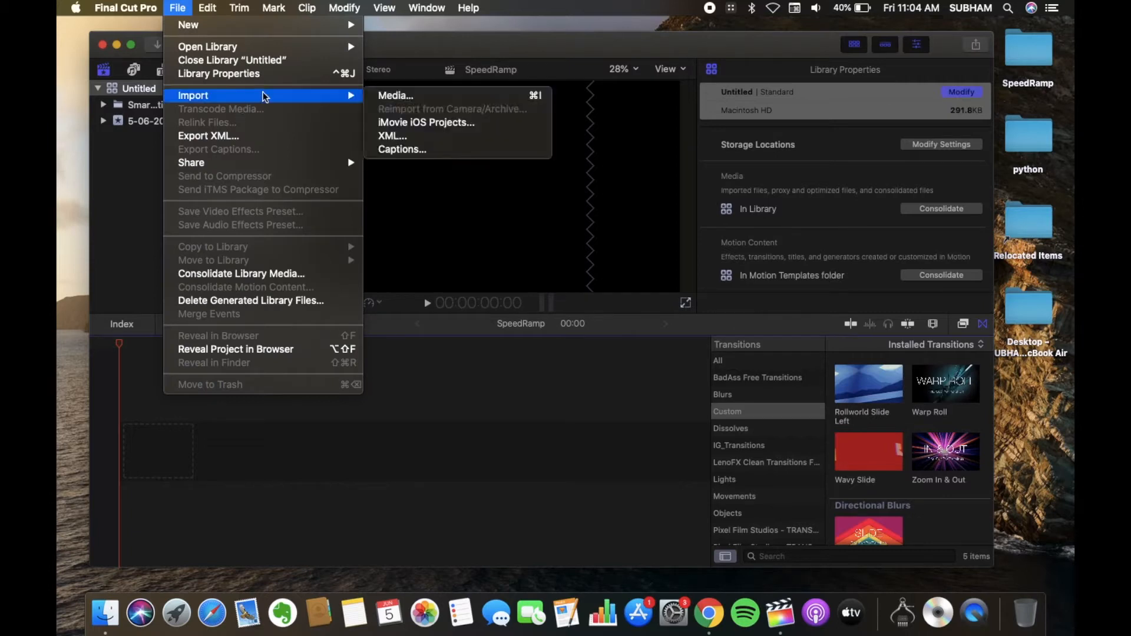
pyautogui.click(371, 93)
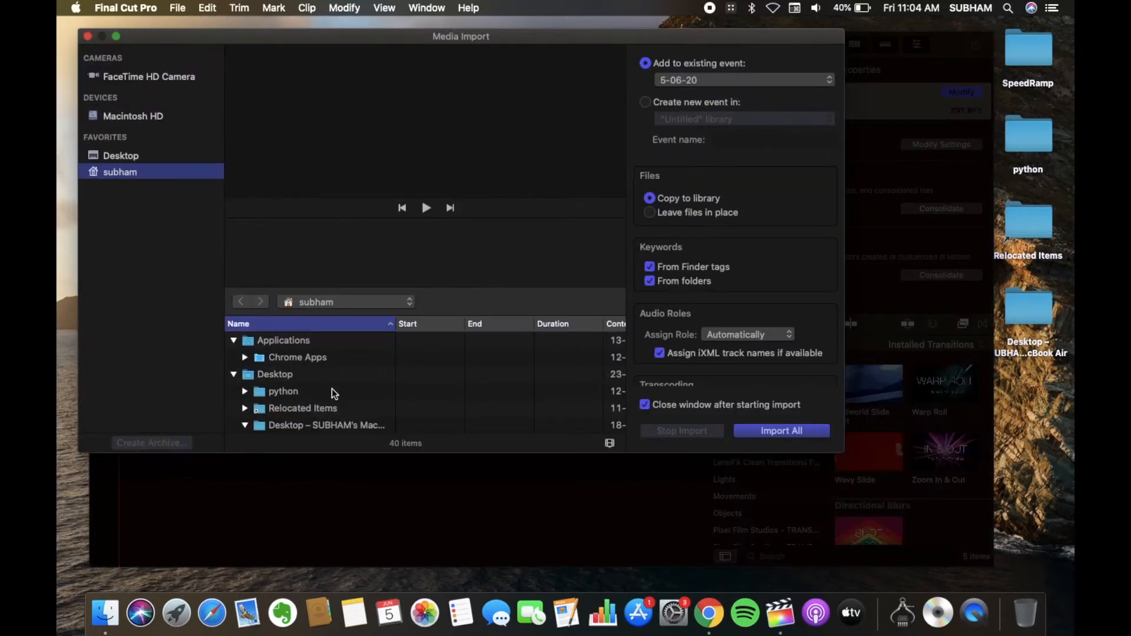
pyautogui.scroll(-10, 330, 387)
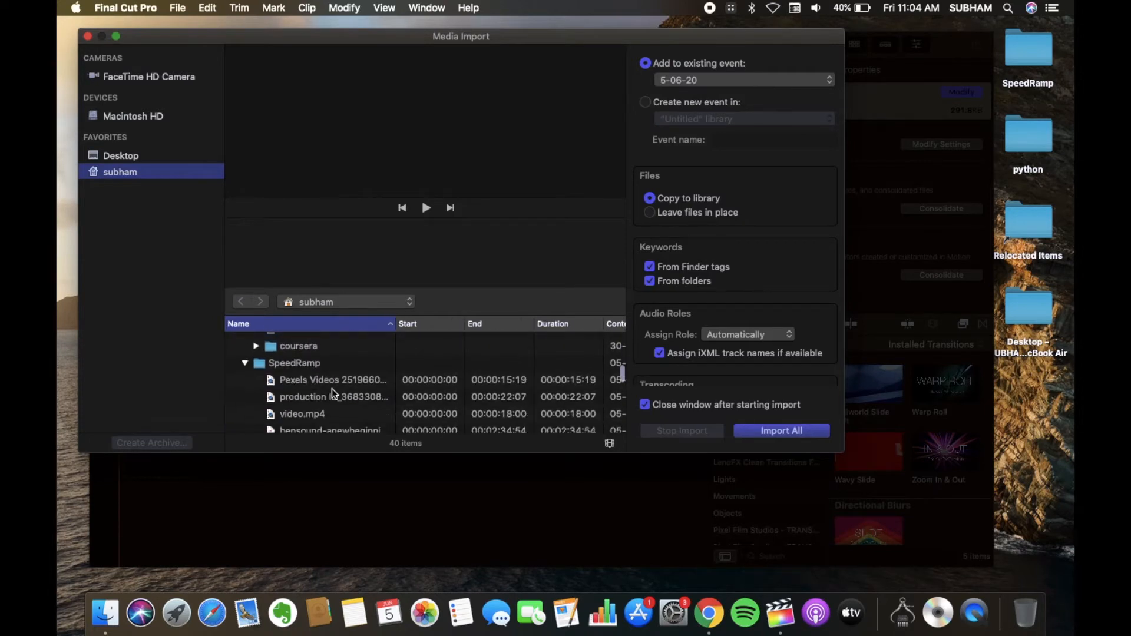
pyautogui.click(301, 380)
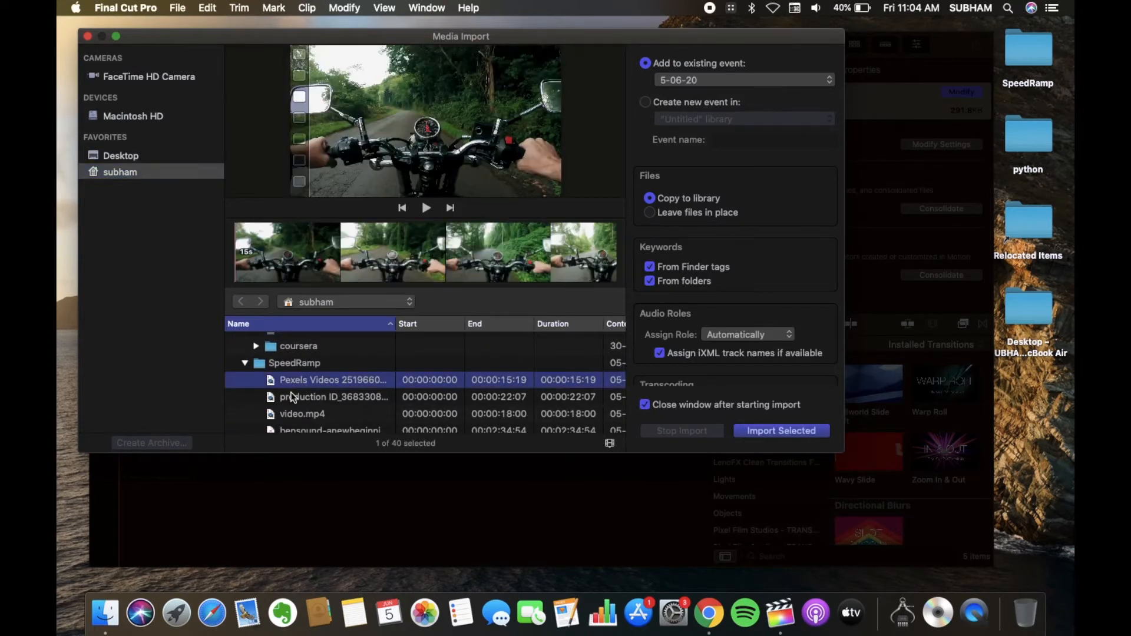
pyautogui.click(386, 375)
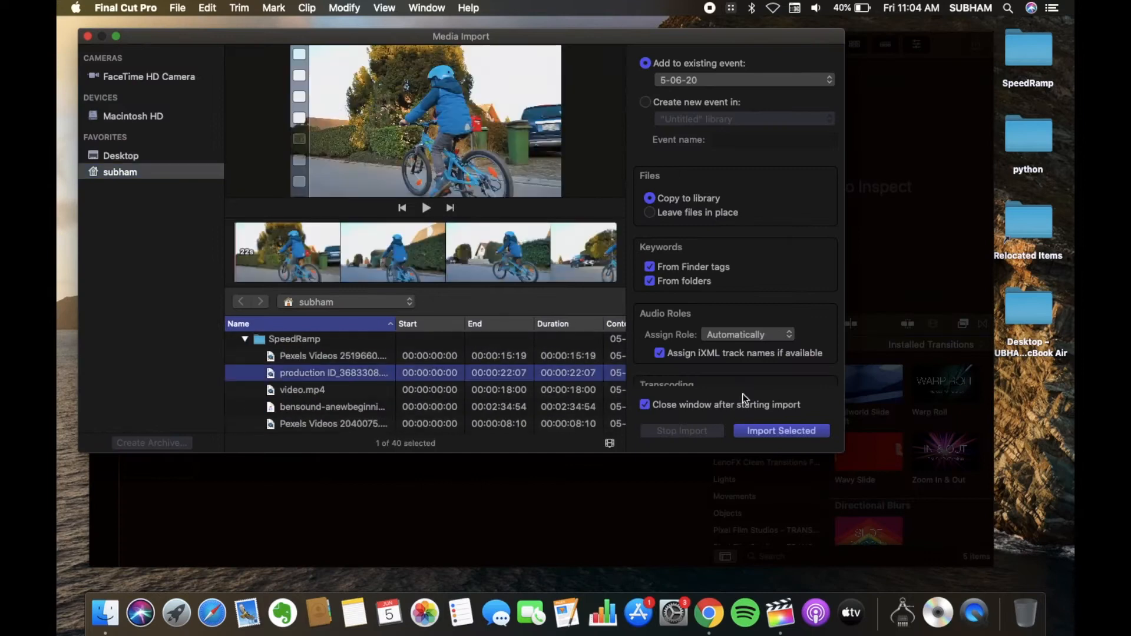
pyautogui.click(362, 389)
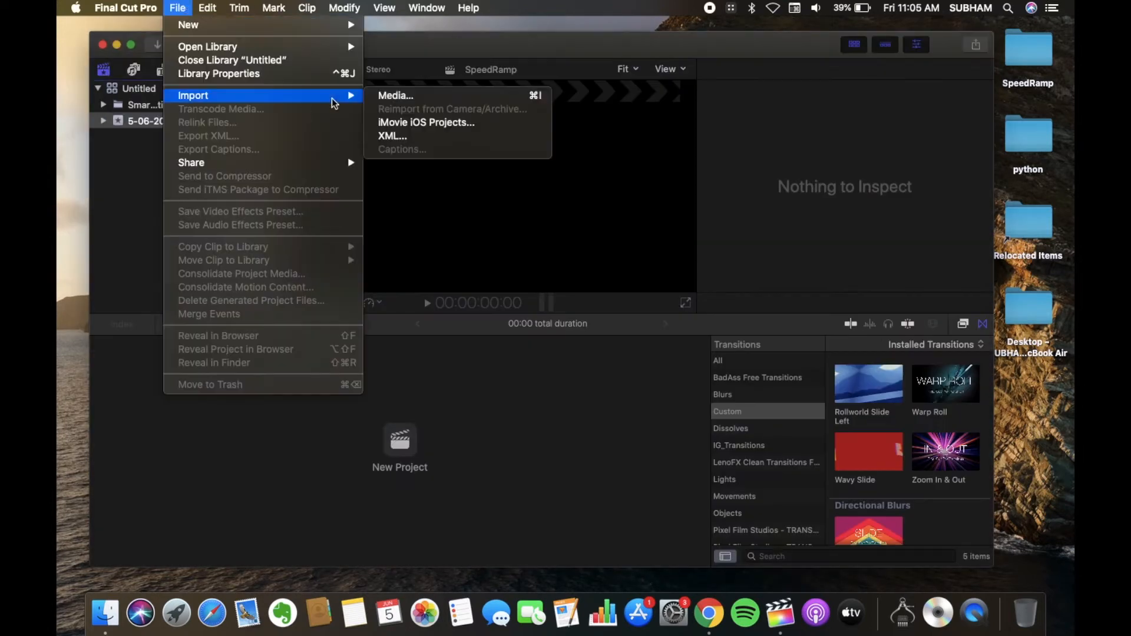
pyautogui.click(396, 95)
pyautogui.click(345, 380)
pyautogui.click(761, 433)
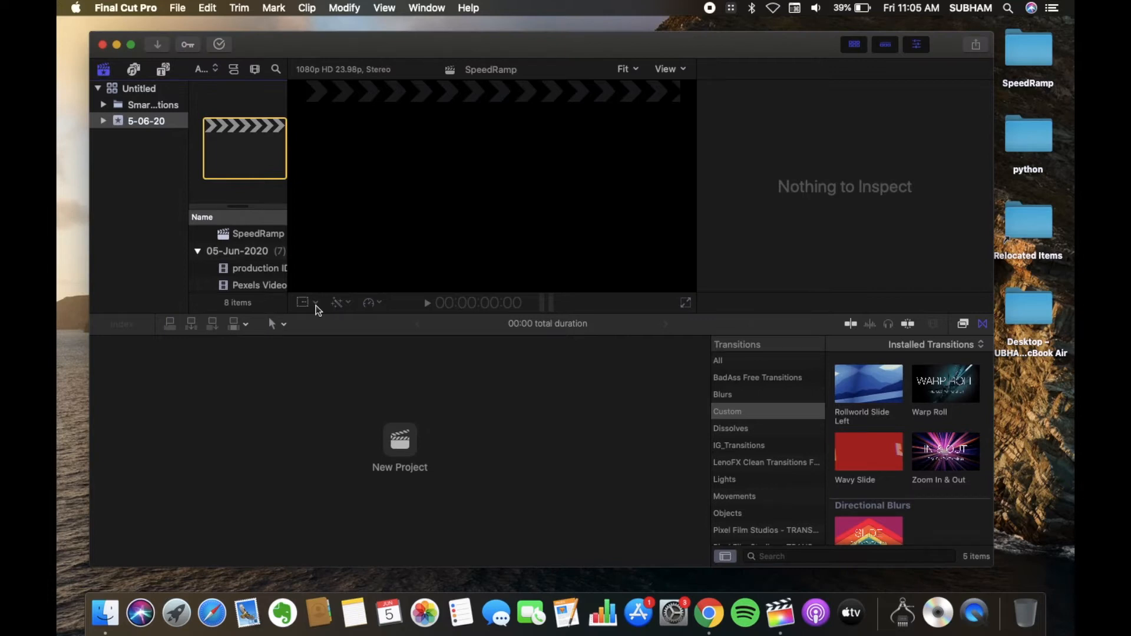
# Review the imported video clips and the music track in the 5-06-20 event one by one
pyautogui.scroll(1, 253, 274)
pyautogui.scroll(-2, 257, 273)
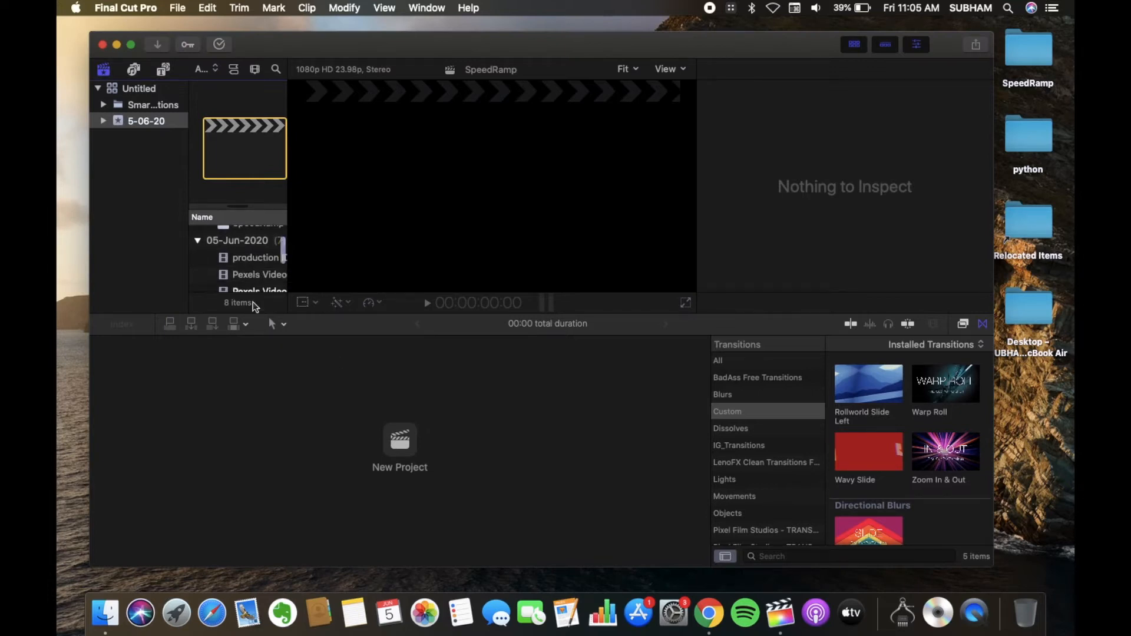
pyautogui.click(250, 261)
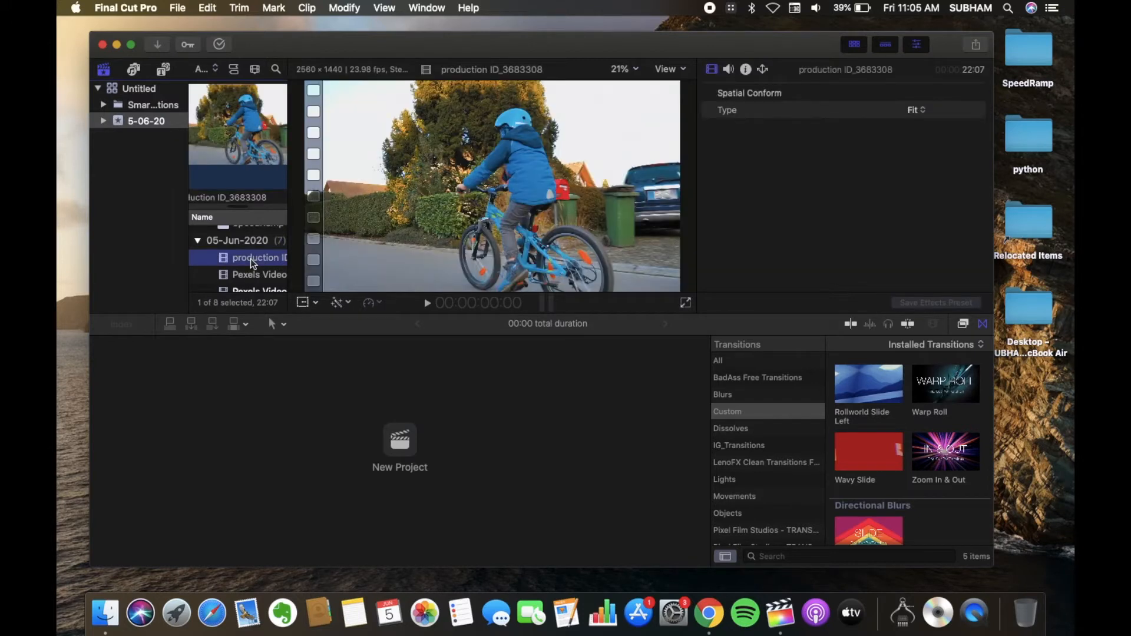
pyautogui.click(249, 283)
pyautogui.scroll(-2, 249, 284)
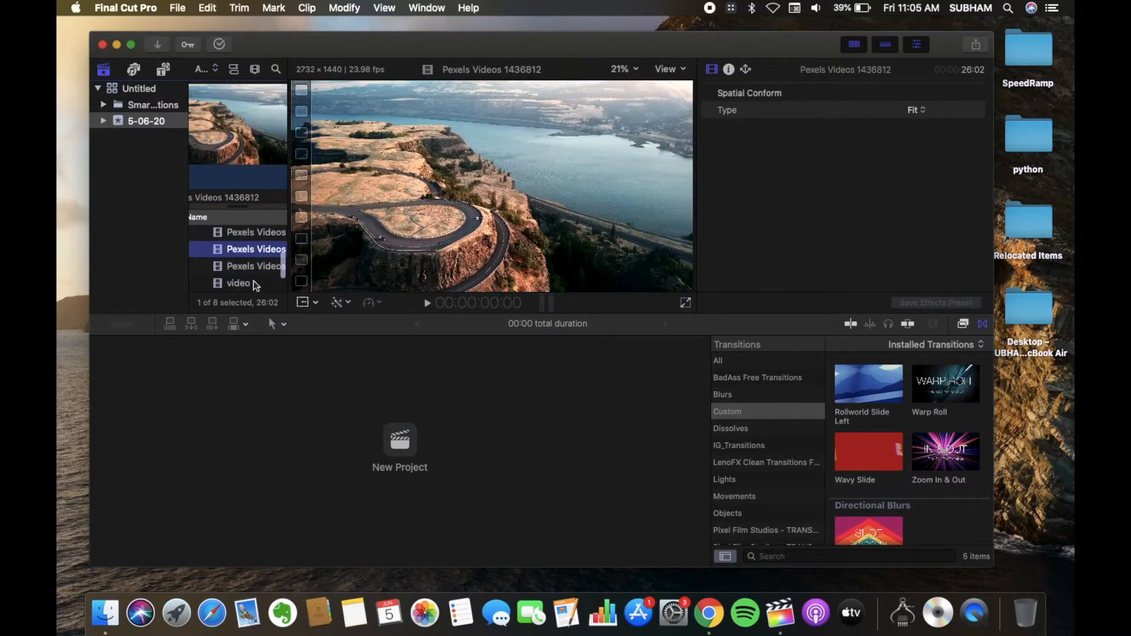
pyautogui.click(253, 280)
pyautogui.scroll(-2, 256, 272)
pyautogui.click(255, 267)
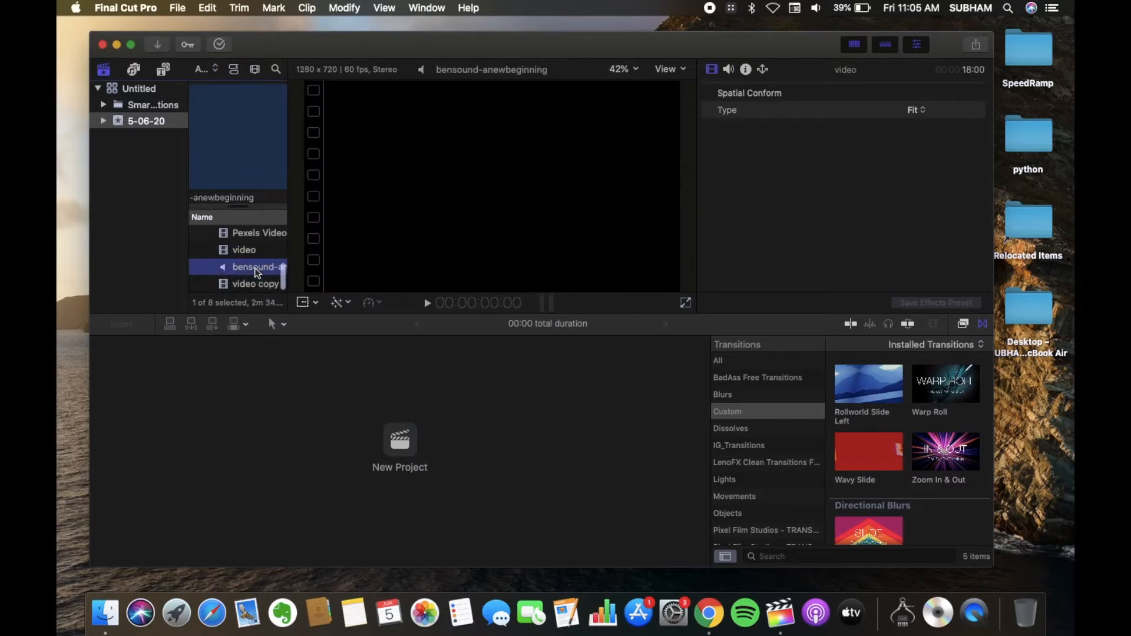
pyautogui.click(252, 283)
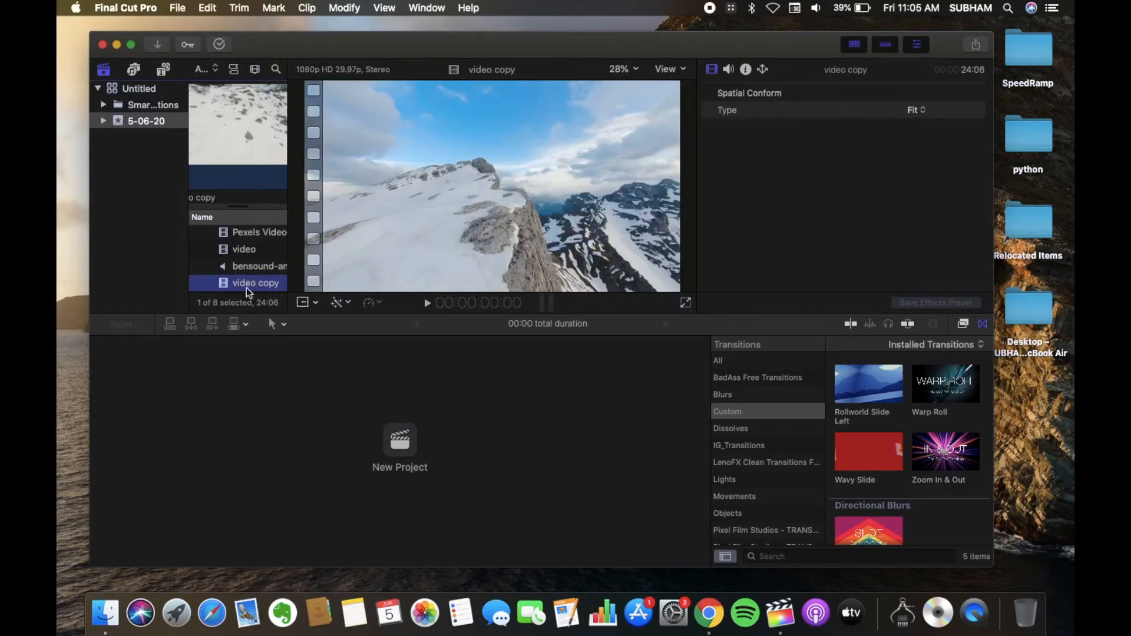
pyautogui.scroll(5, 253, 232)
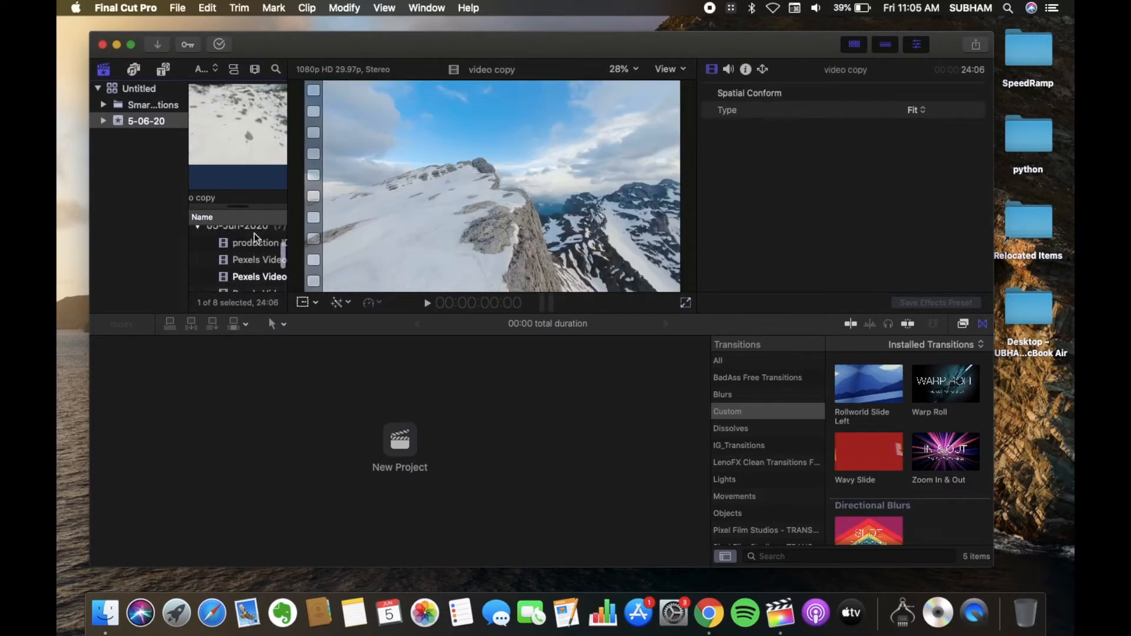
# Open the SpeedRamp project and place the video copy clip at the start of its timeline
pyautogui.click(242, 248)
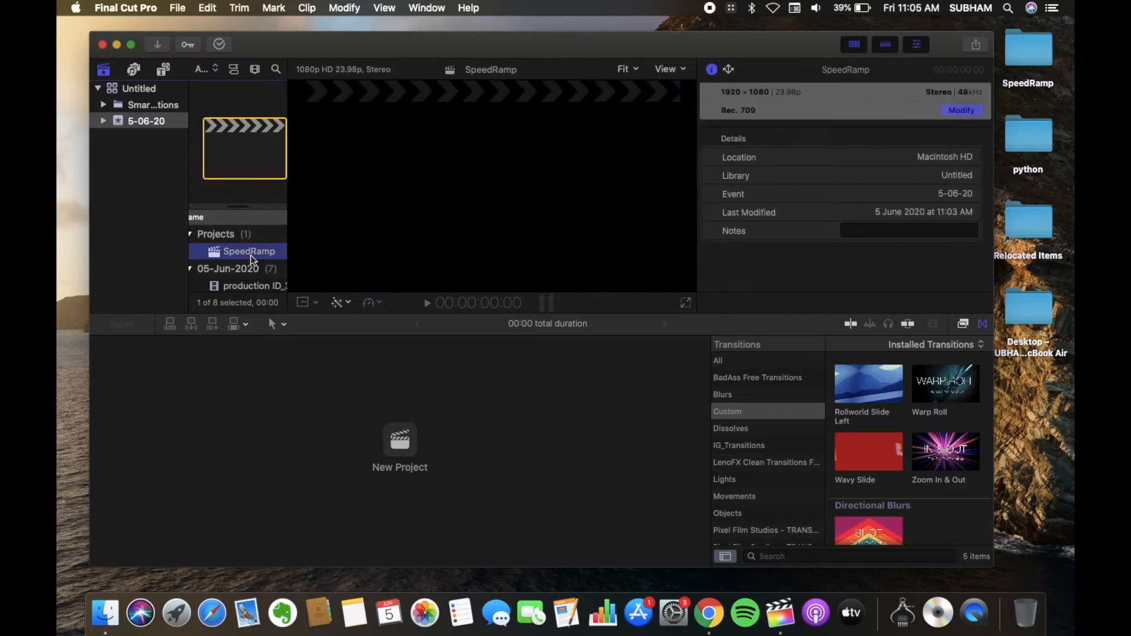
pyautogui.doubleClick(243, 249)
pyautogui.hscroll(-3, 237, 277)
pyautogui.click(252, 283)
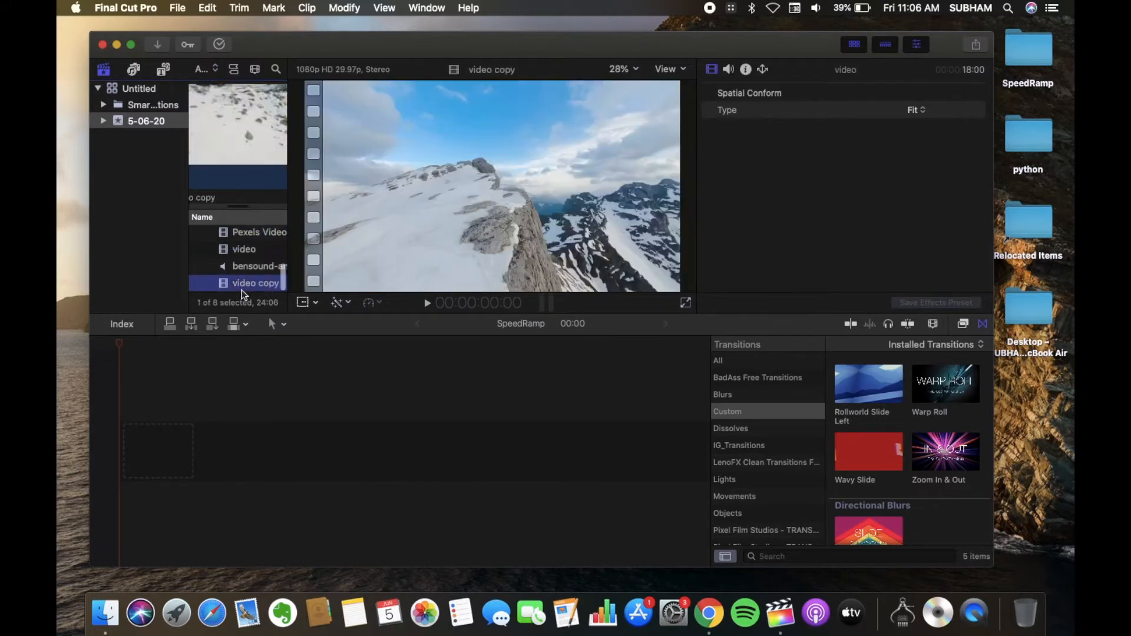
pyautogui.moveTo(252, 284); pyautogui.dragTo(153, 444)
# Append production ID_3683308, Pexels Videos 2519660, Pexels Videos 1436812, video and the remaining Pexels clip to the timeline in that order
pyautogui.scroll(3, 236, 274)
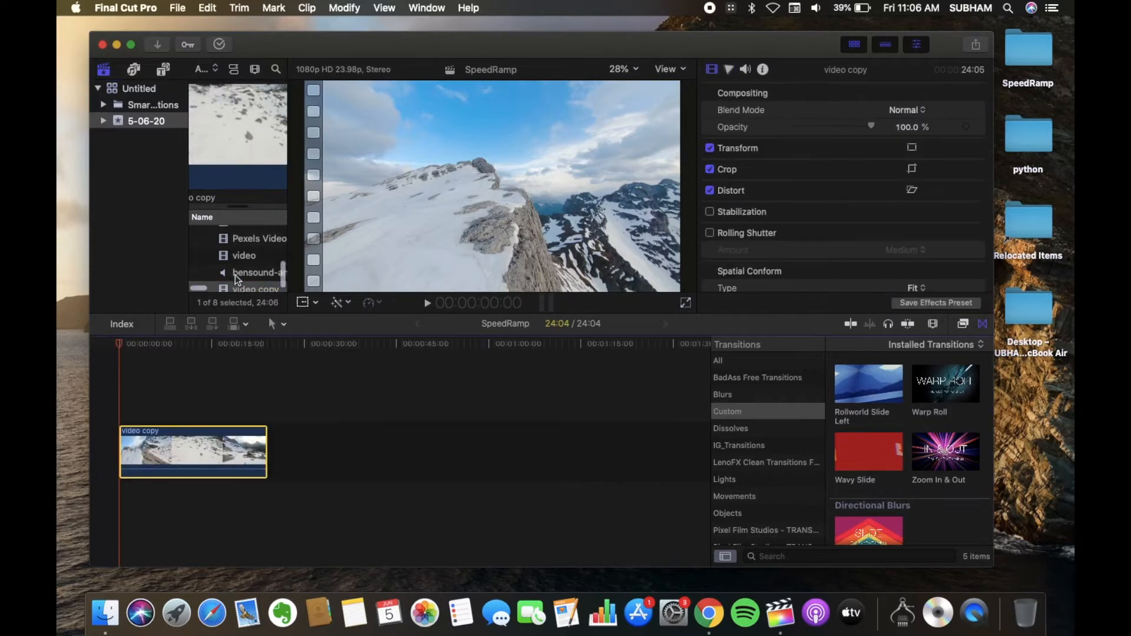
pyautogui.hscroll(1, 252, 243)
pyautogui.moveTo(253, 235); pyautogui.dragTo(283, 470)
pyautogui.moveTo(257, 267); pyautogui.dragTo(416, 457)
pyautogui.click(275, 286)
pyautogui.scroll(-1, 275, 286)
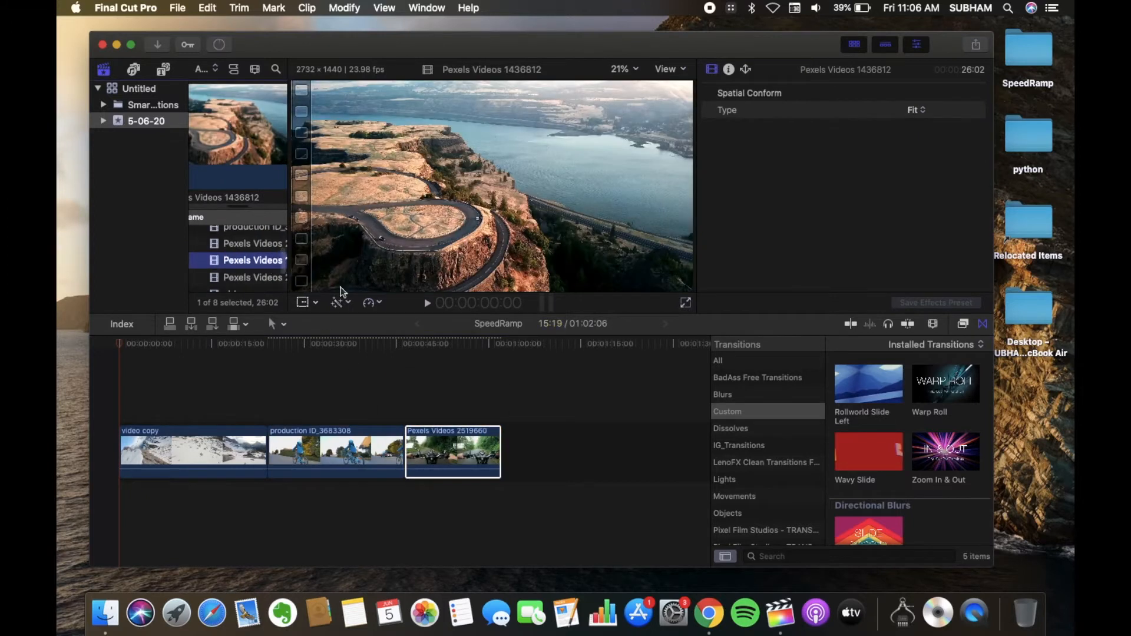
pyautogui.moveTo(265, 262); pyautogui.dragTo(530, 453)
pyautogui.scroll(-2, 244, 260)
pyautogui.moveTo(247, 243); pyautogui.dragTo(683, 451)
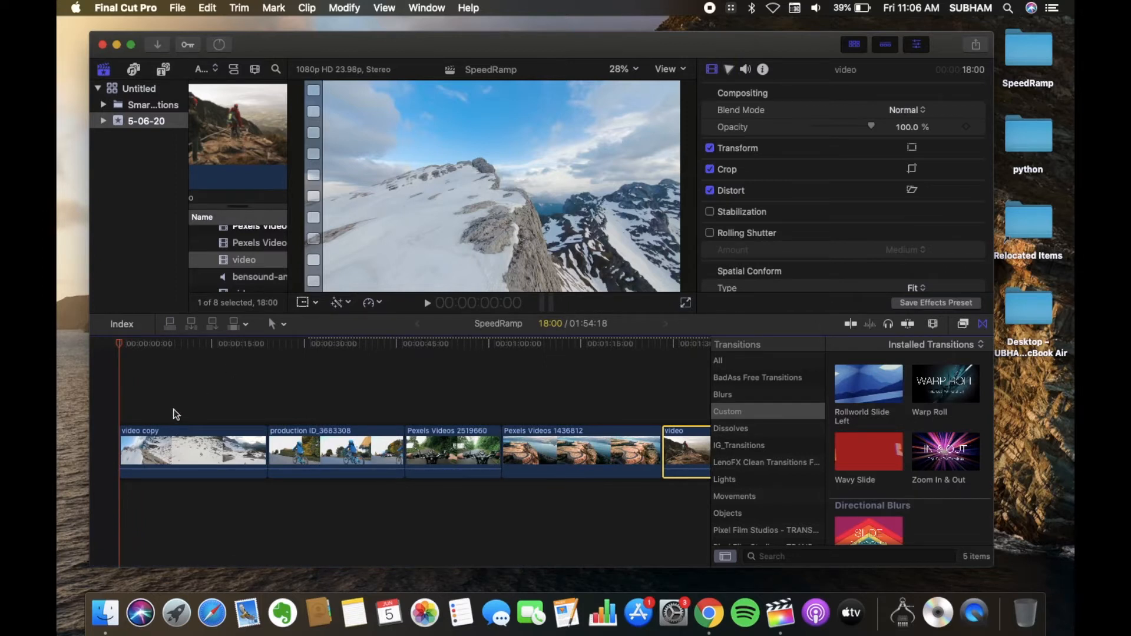
# Use the Blade tool to cut the video copy clip into four pieces of roughly similar length
pyautogui.press('b')
pyautogui.click(272, 323)
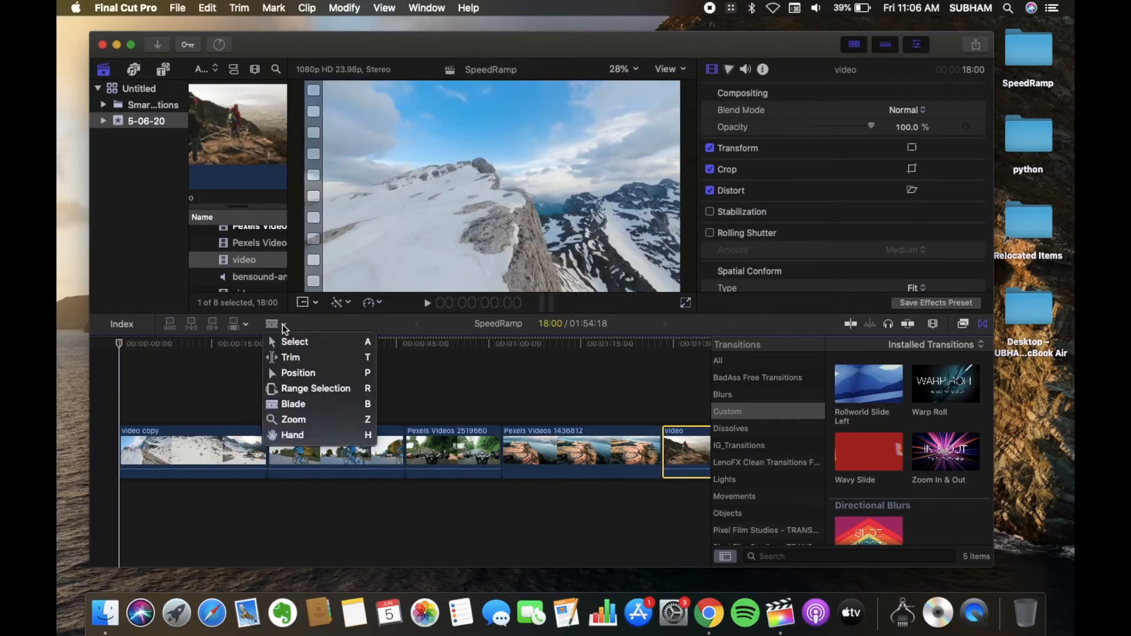
pyautogui.click(160, 434)
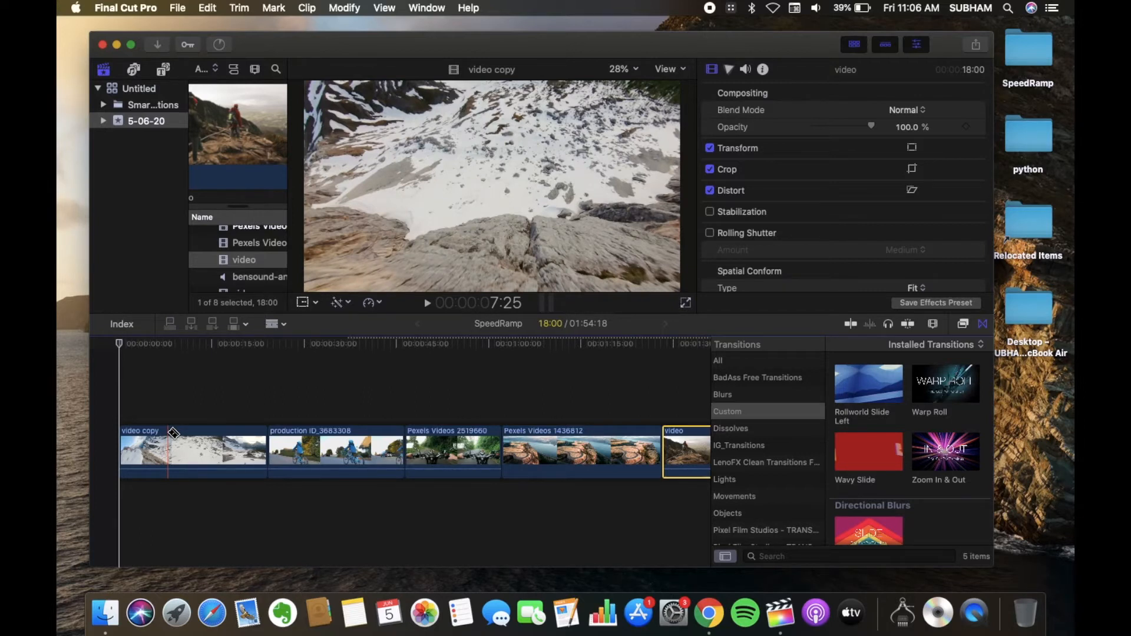
pyautogui.click(160, 436)
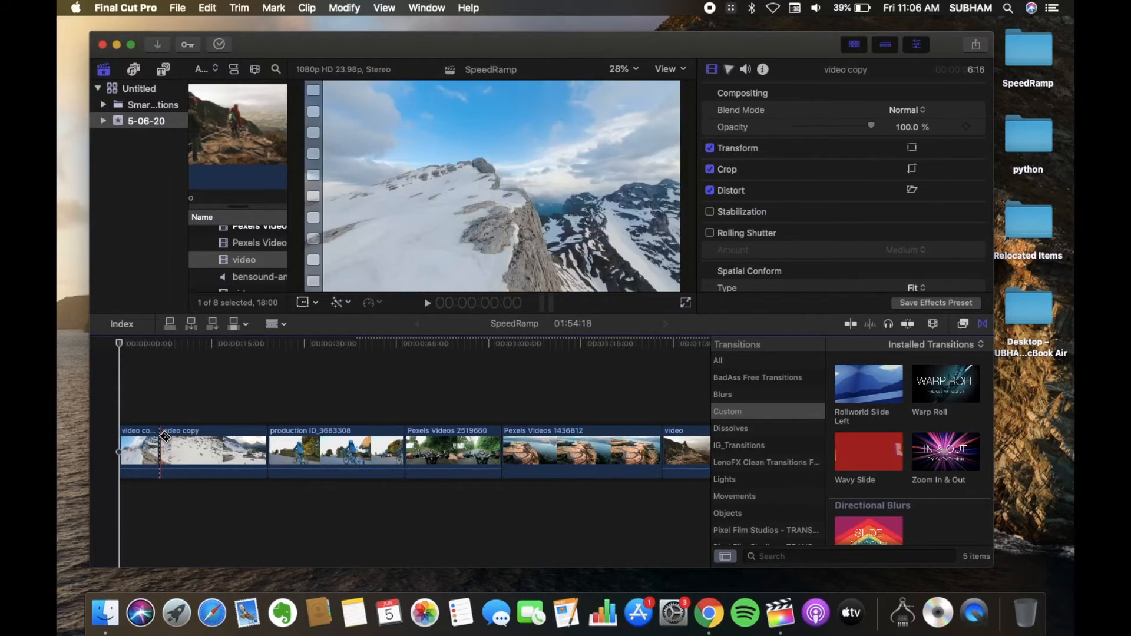
pyautogui.click(200, 439)
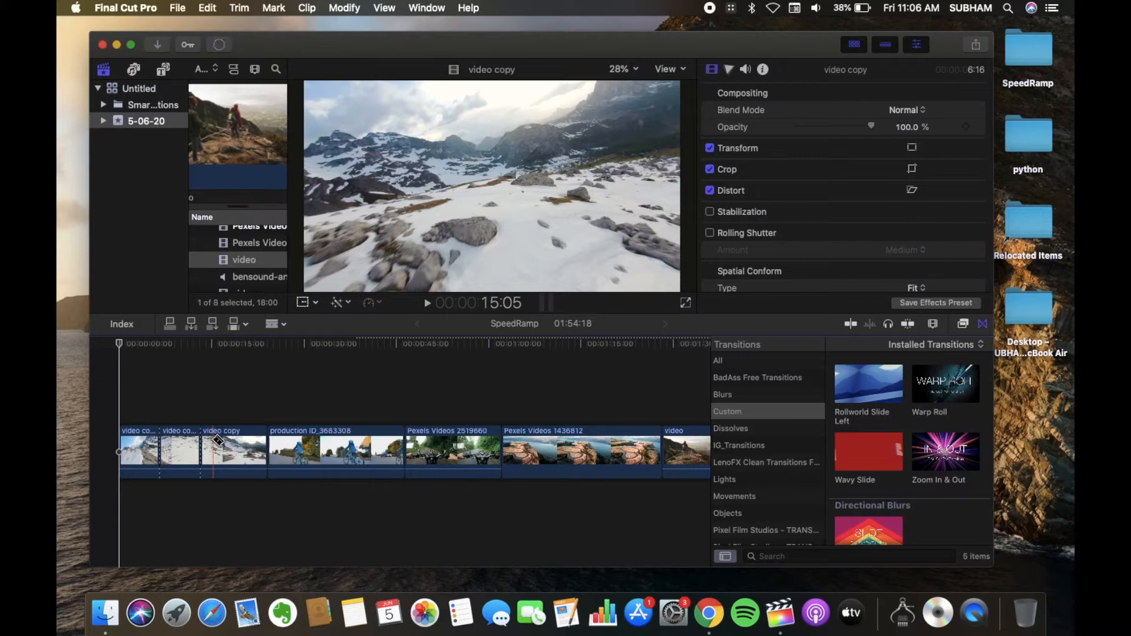
pyautogui.click(238, 441)
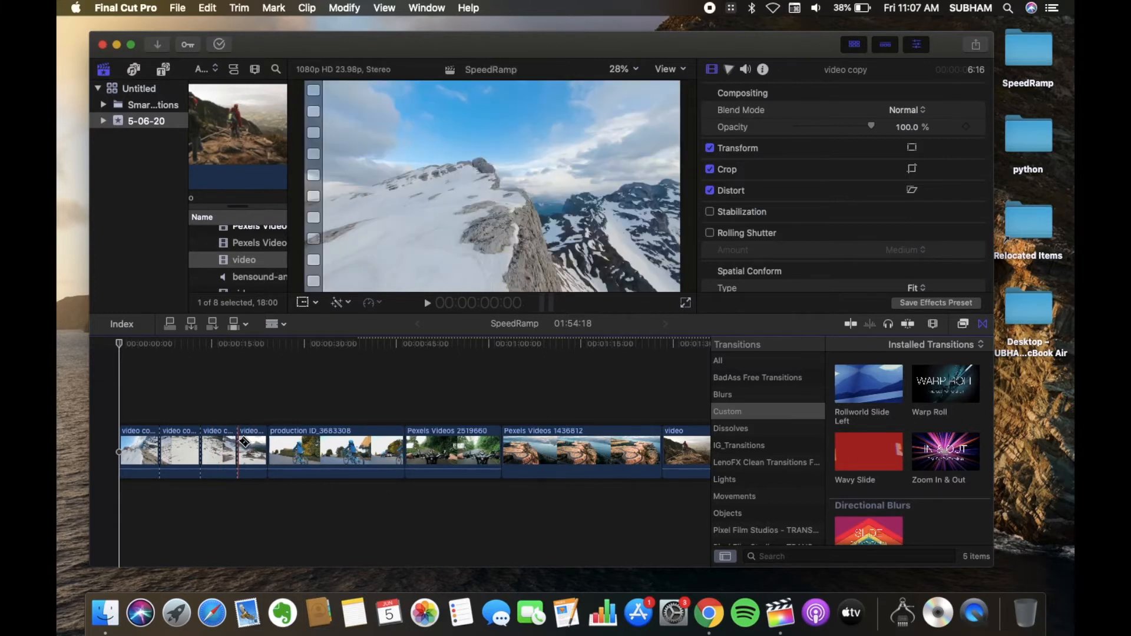
# Blade the production ID_3683308 and Pexels Videos 2519660 clips near their starts and ends, making three pieces of each
pyautogui.click(292, 441)
pyautogui.click(373, 441)
pyautogui.click(427, 442)
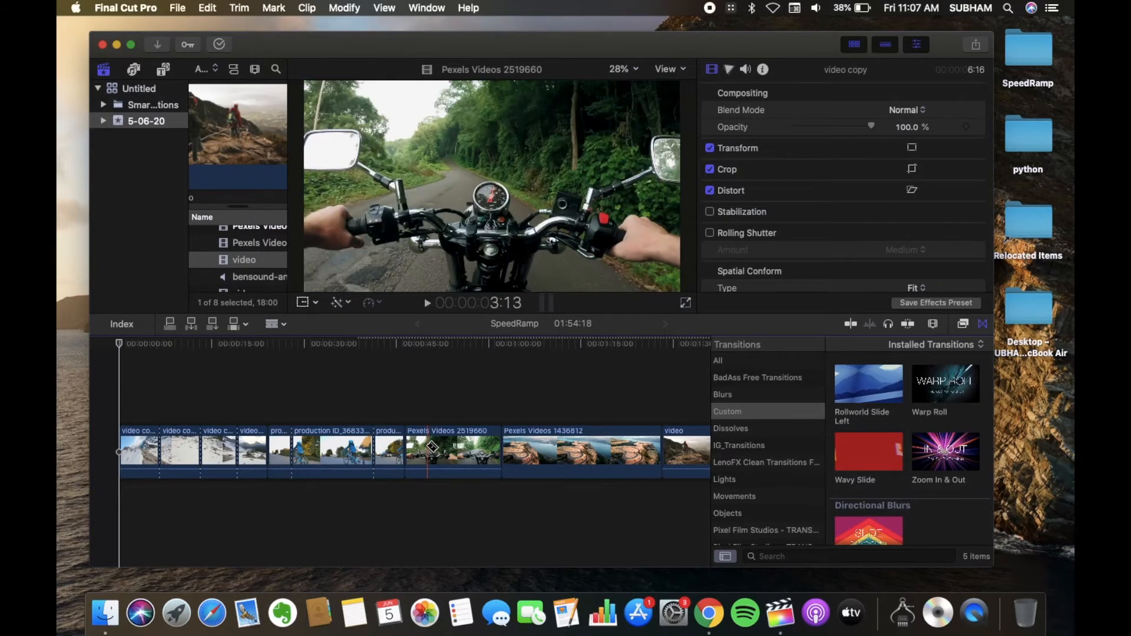
pyautogui.click(485, 441)
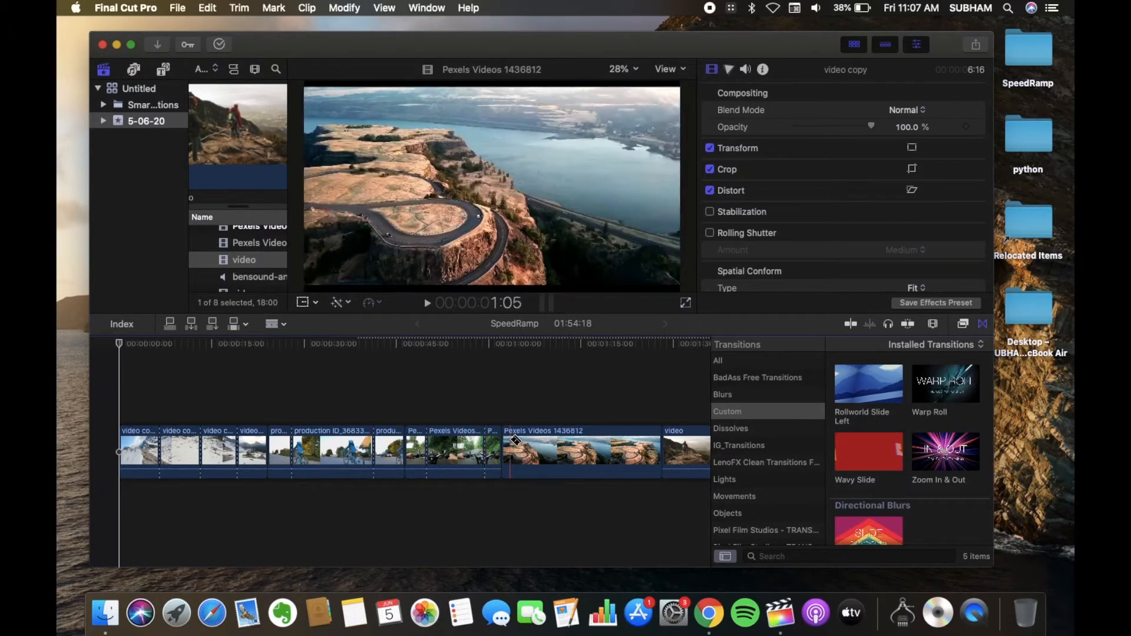
# Blade the Pexels Videos 1436812 and video clips near their starts and ends, making three pieces of each
pyautogui.click(518, 441)
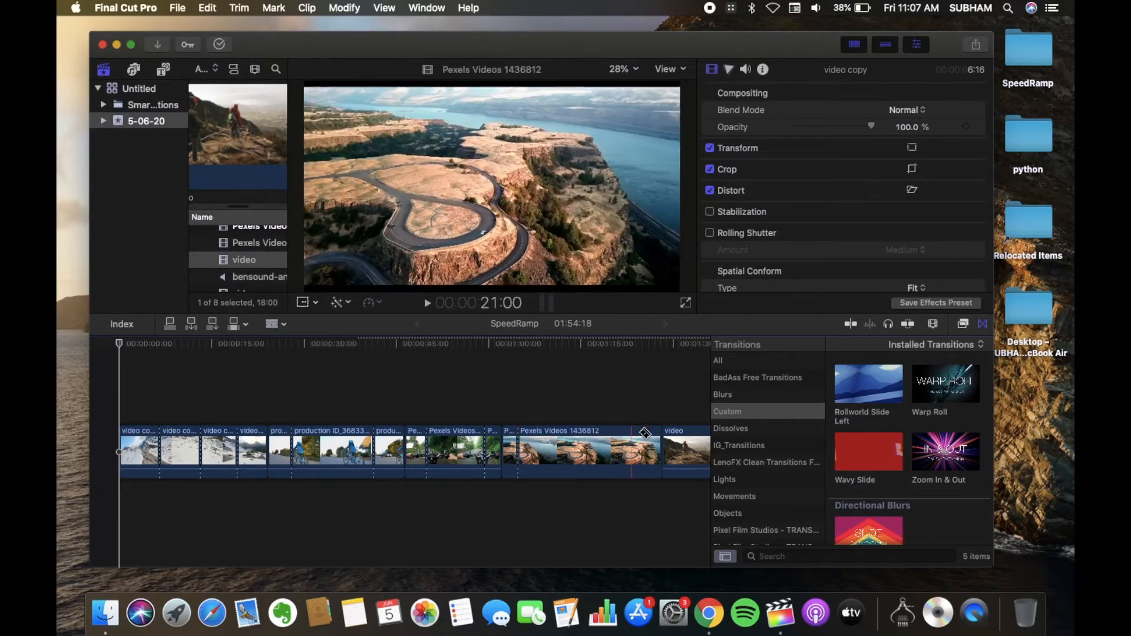
pyautogui.click(641, 442)
pyautogui.click(688, 441)
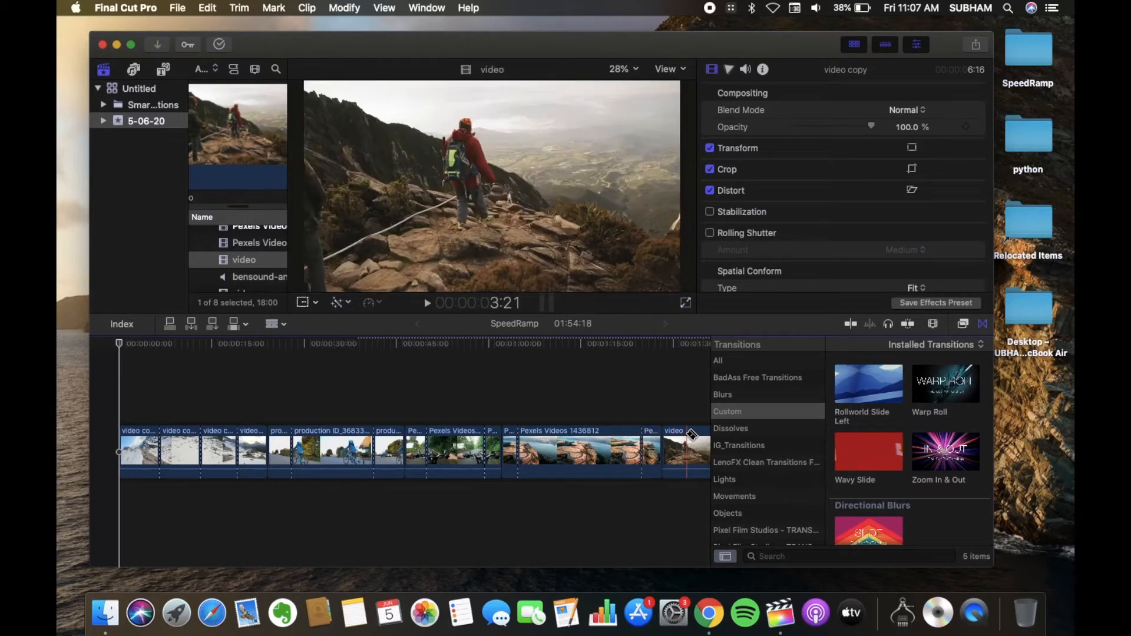
pyautogui.hscroll(4, 670, 456)
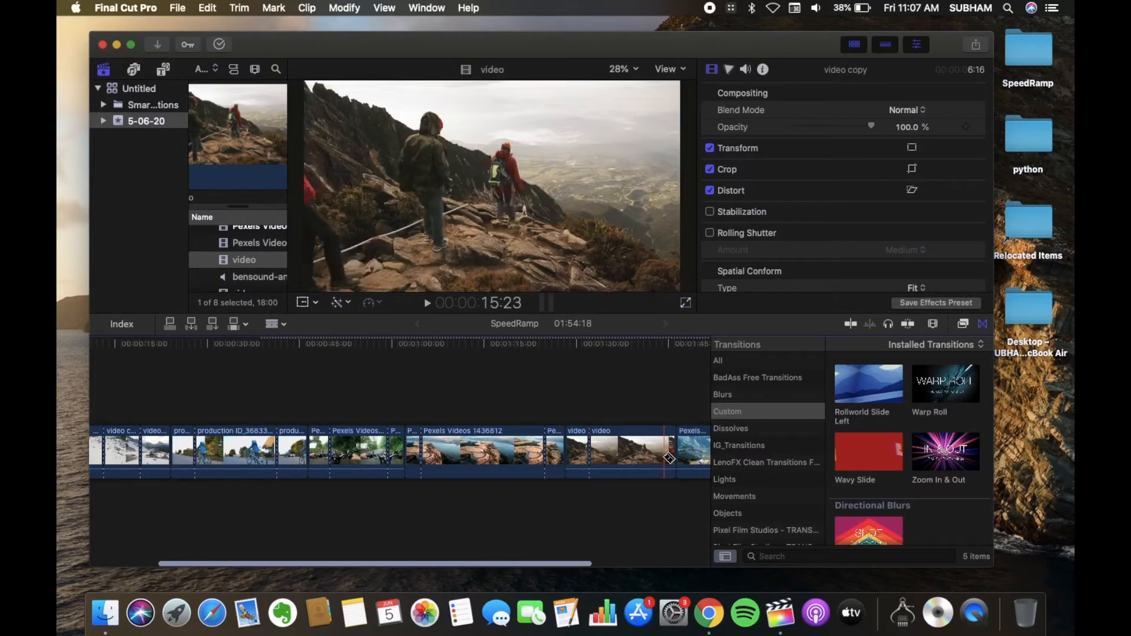
pyautogui.click(664, 456)
# Blade the final Pexels Videos 2040075 clip near its start and return to the Select tool
pyautogui.click(692, 456)
pyautogui.hscroll(4, 692, 456)
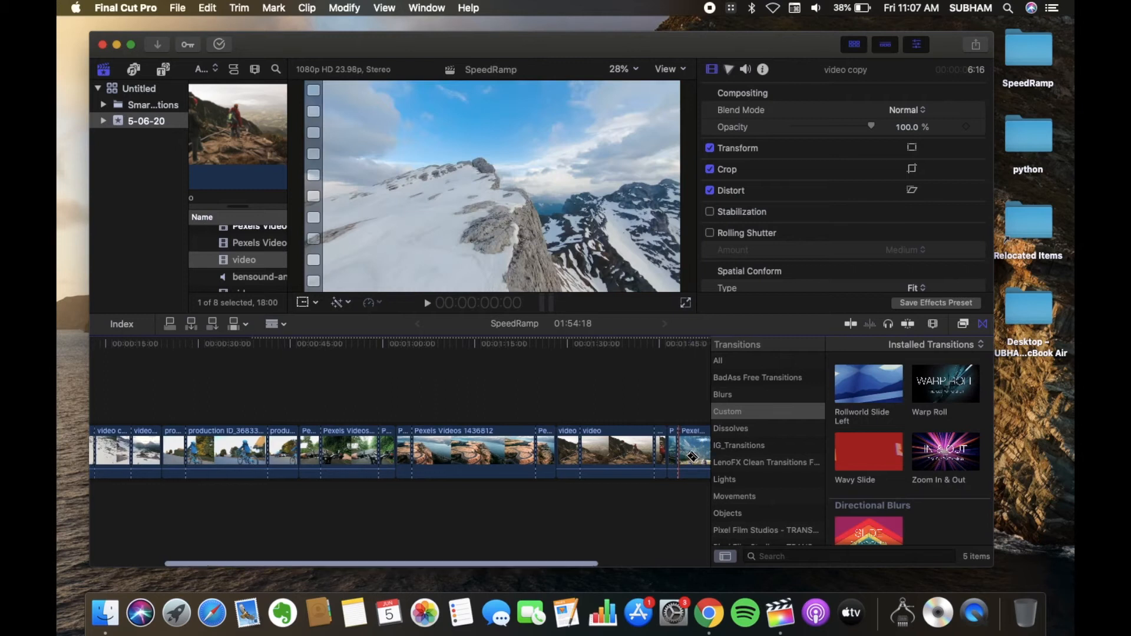
pyautogui.hscroll(-7, 456, 503)
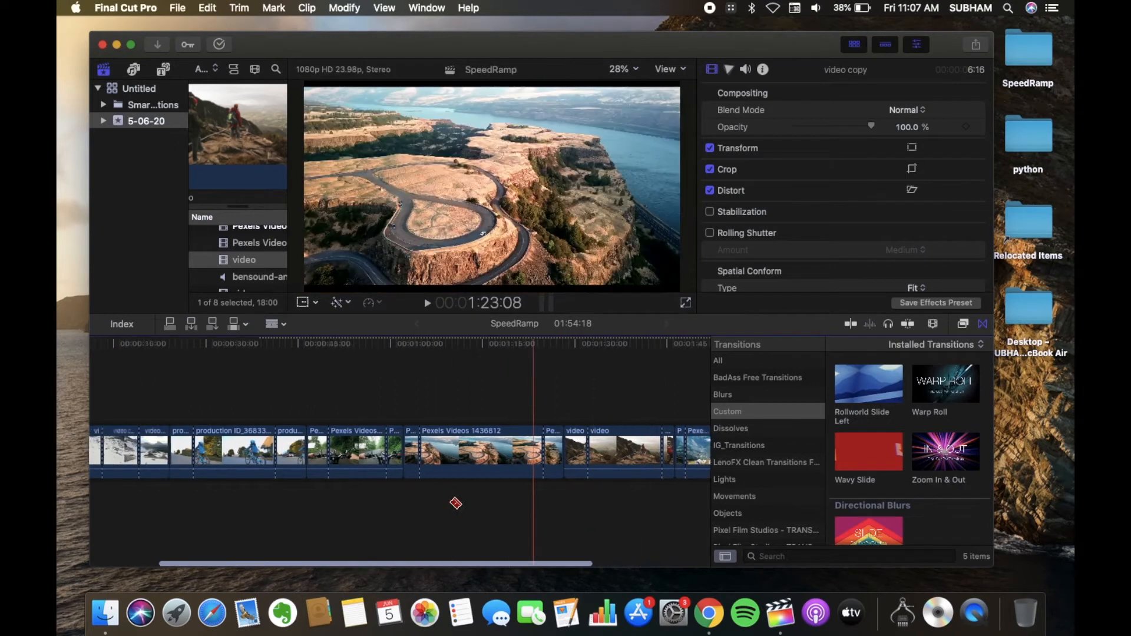
pyautogui.press('a')
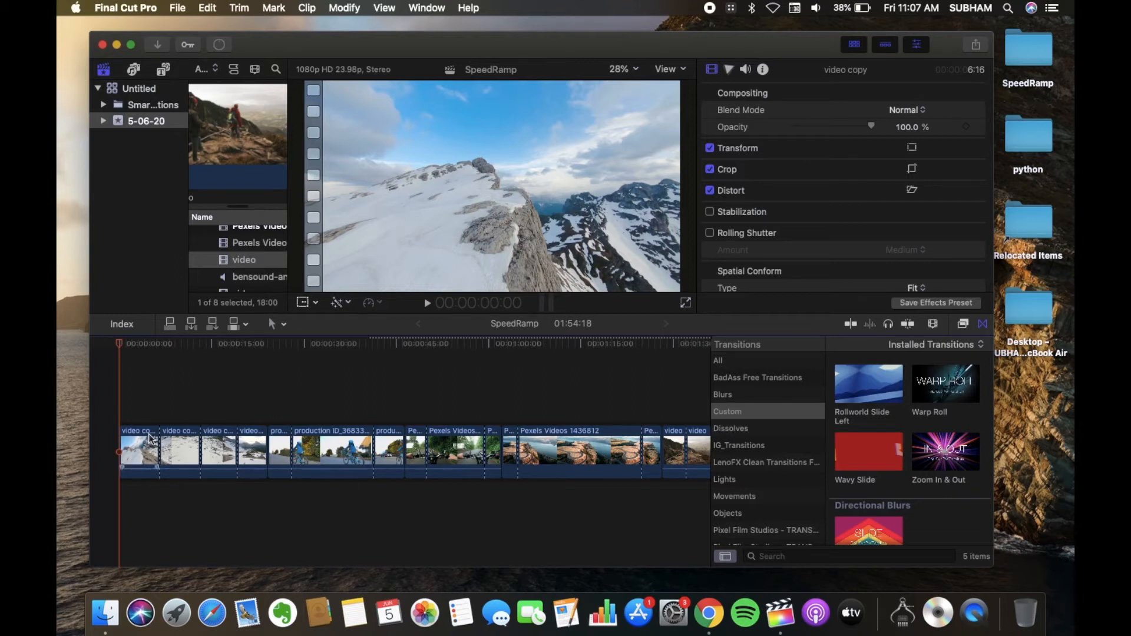
# Slow the first video copy segment to 50%, and shorten its retimed length so the speed becomes 58%
pyautogui.click(150, 436)
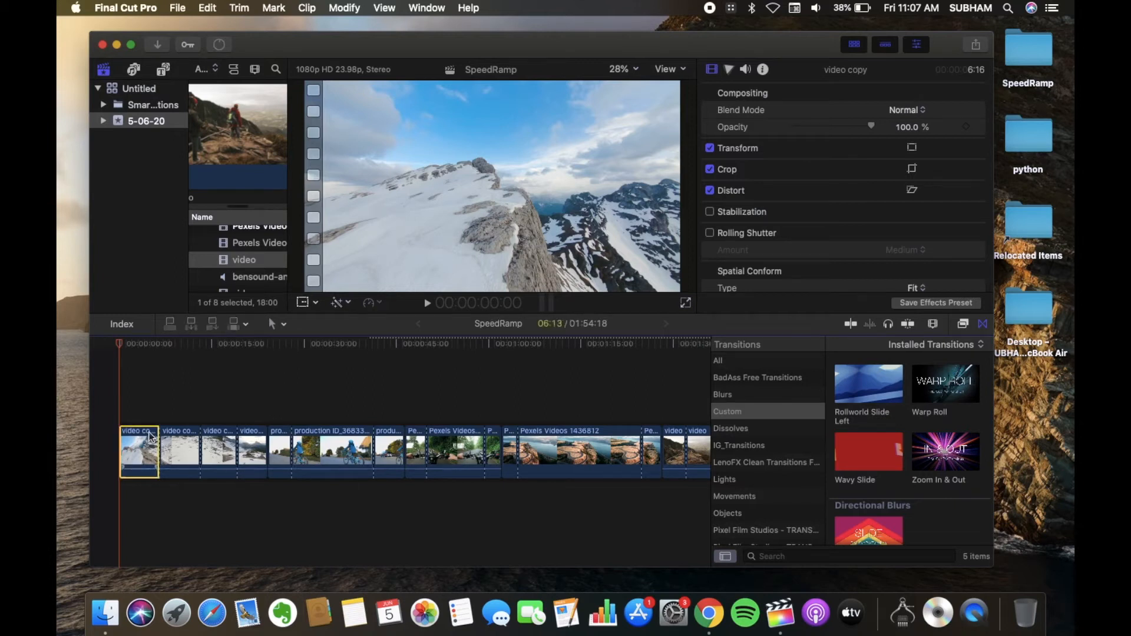
pyautogui.click(371, 303)
pyautogui.moveTo(399, 328)
pyautogui.moveTo(429, 315)
pyautogui.click(517, 315)
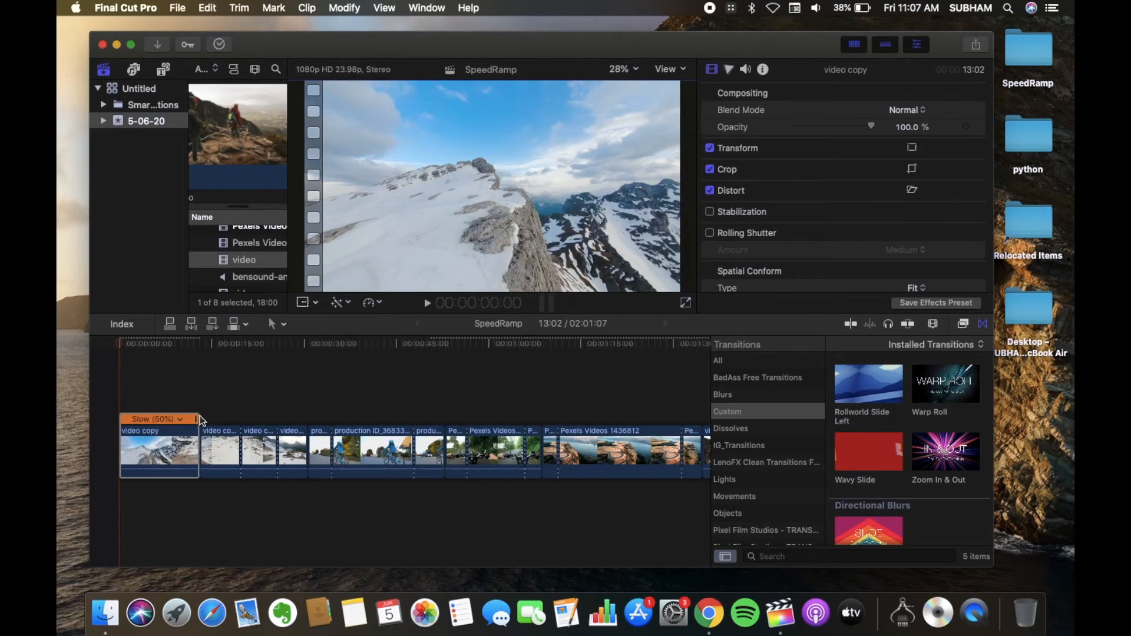
pyautogui.moveTo(196, 422); pyautogui.dragTo(185, 419)
# Speed up the second video copy segment to 2x
pyautogui.click(208, 449)
pyautogui.click(371, 302)
pyautogui.moveTo(430, 327)
pyautogui.click(533, 328)
# Speed up the third video copy segment to 4x
pyautogui.click(227, 452)
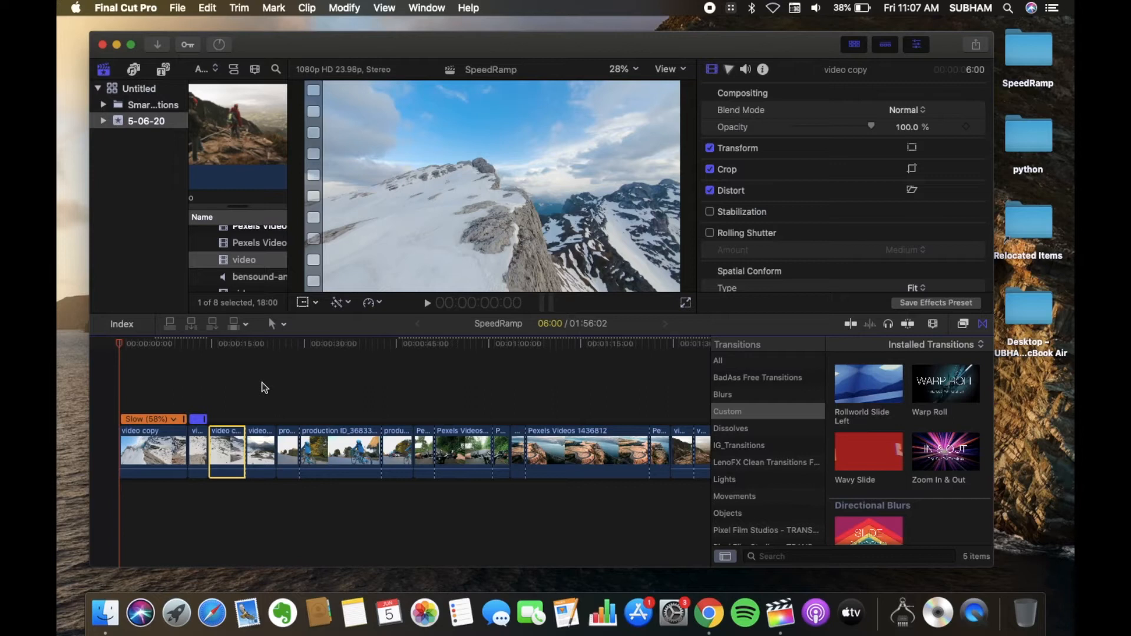
pyautogui.moveTo(359, 402); pyautogui.dragTo(405, 398)
pyautogui.press('space')
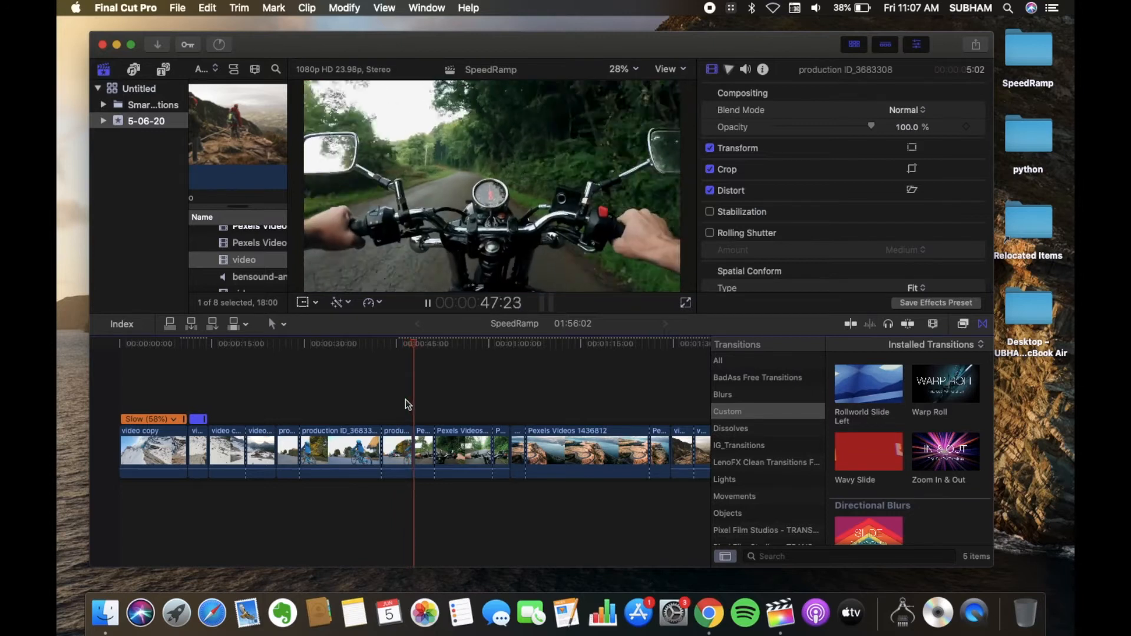
pyautogui.press('space')
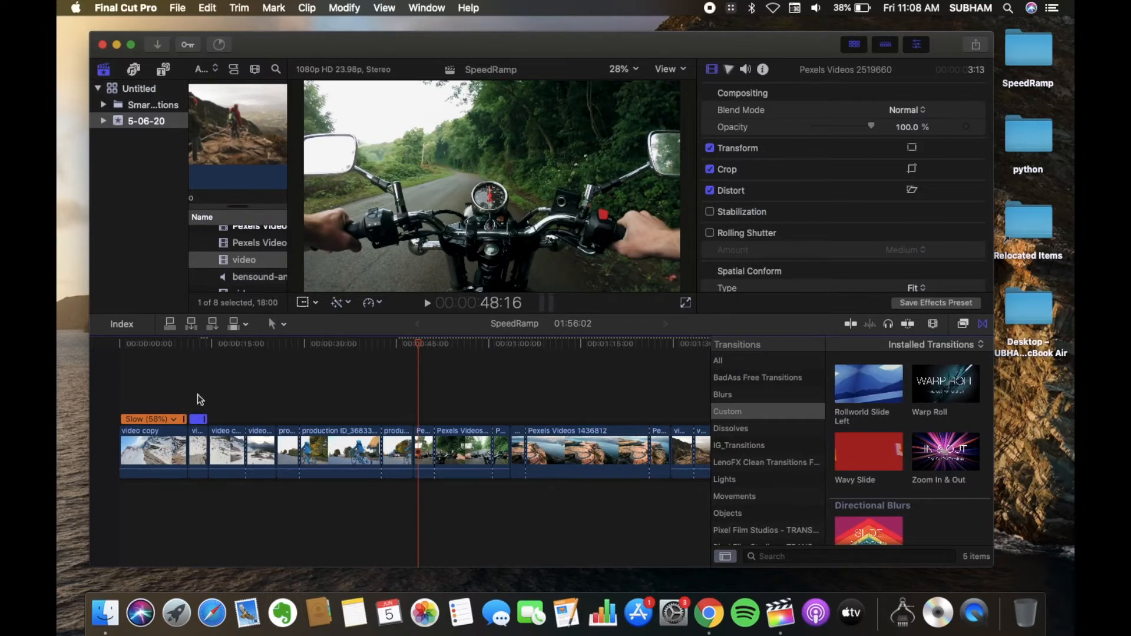
pyautogui.click(235, 437)
pyautogui.click(368, 302)
pyautogui.moveTo(412, 325)
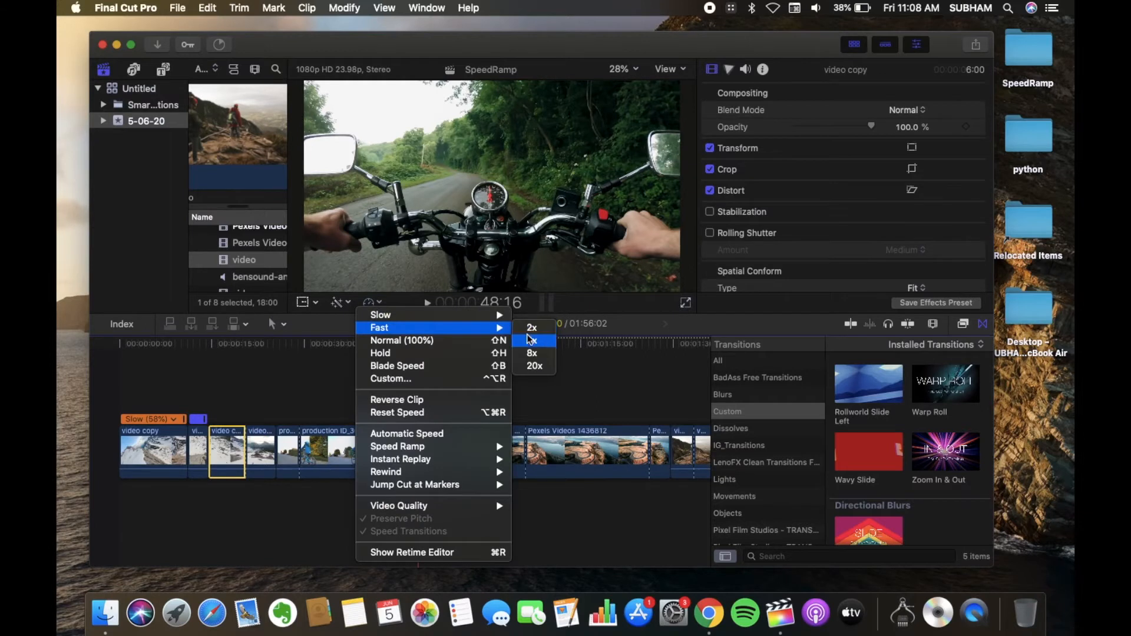
pyautogui.click(532, 341)
# Speed up the first production ID_3683308 segment to 2x
pyautogui.click(238, 447)
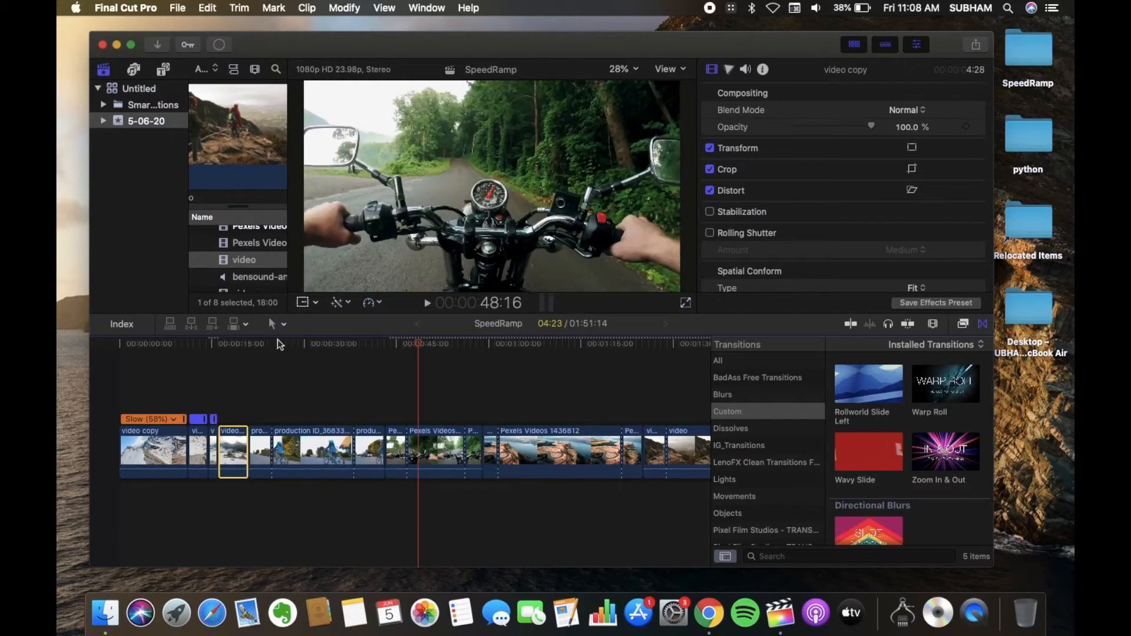
pyautogui.click(257, 443)
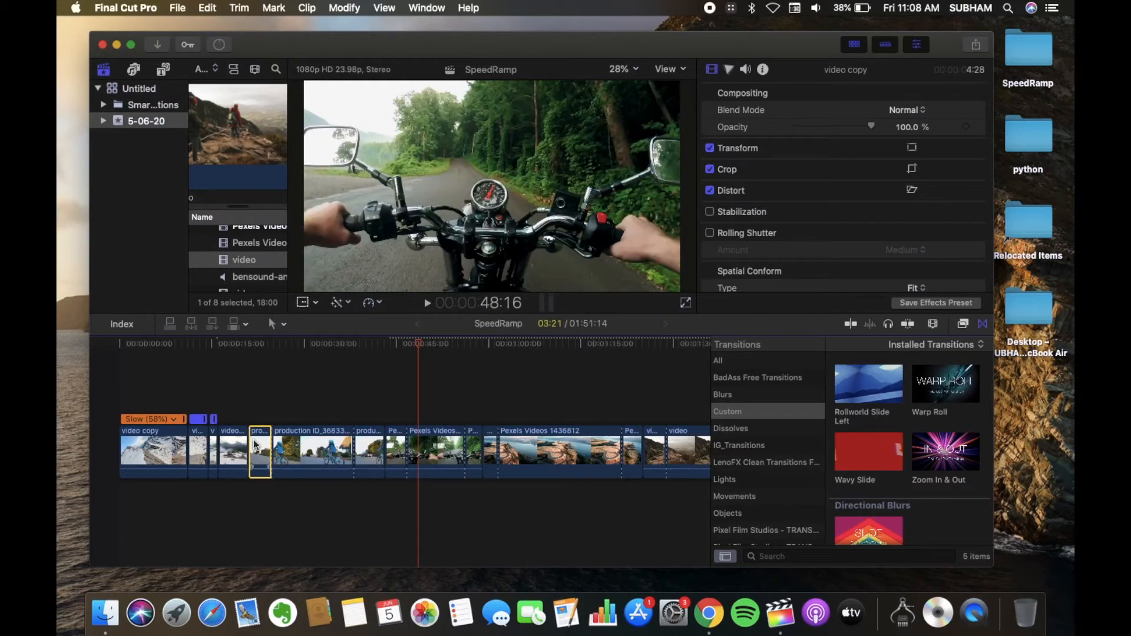
pyautogui.click(369, 303)
pyautogui.moveTo(412, 315)
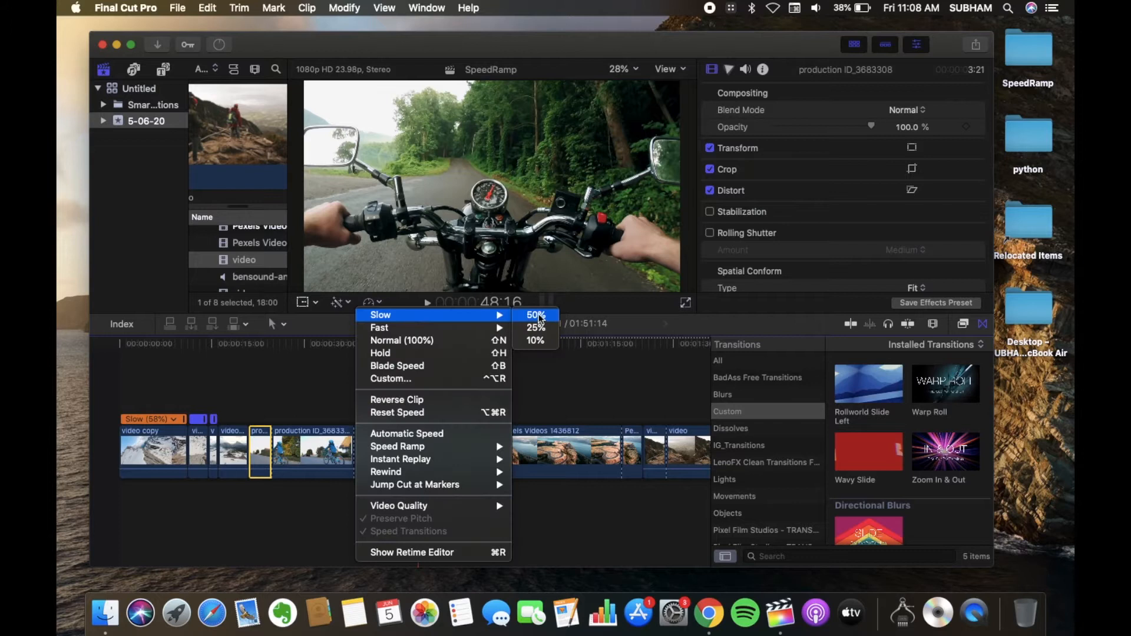
pyautogui.moveTo(506, 327)
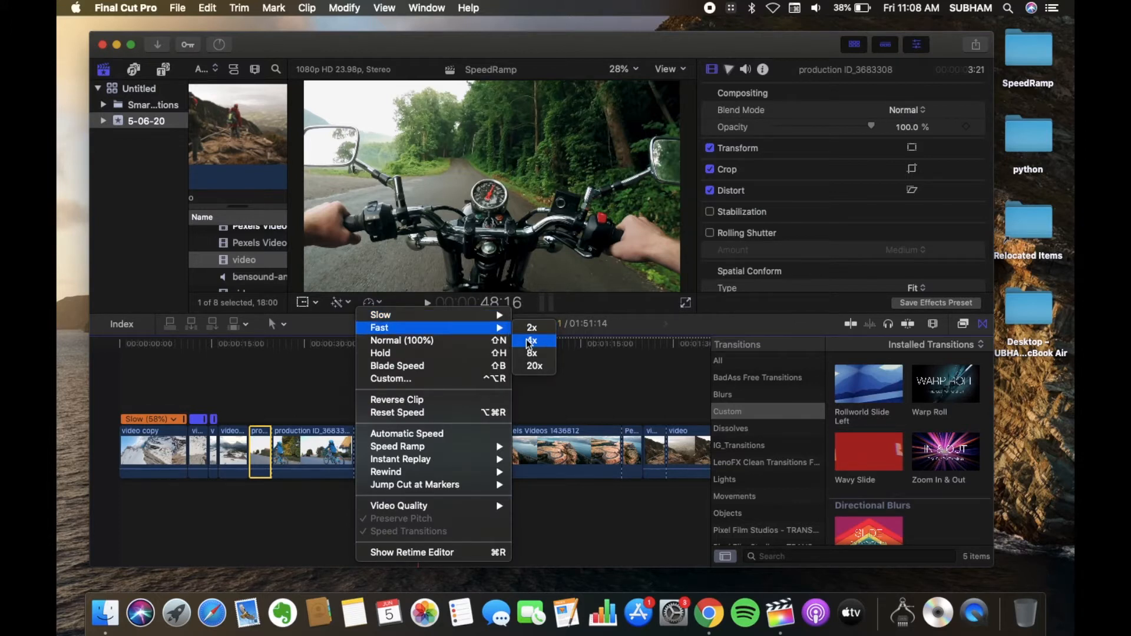
pyautogui.click(530, 341)
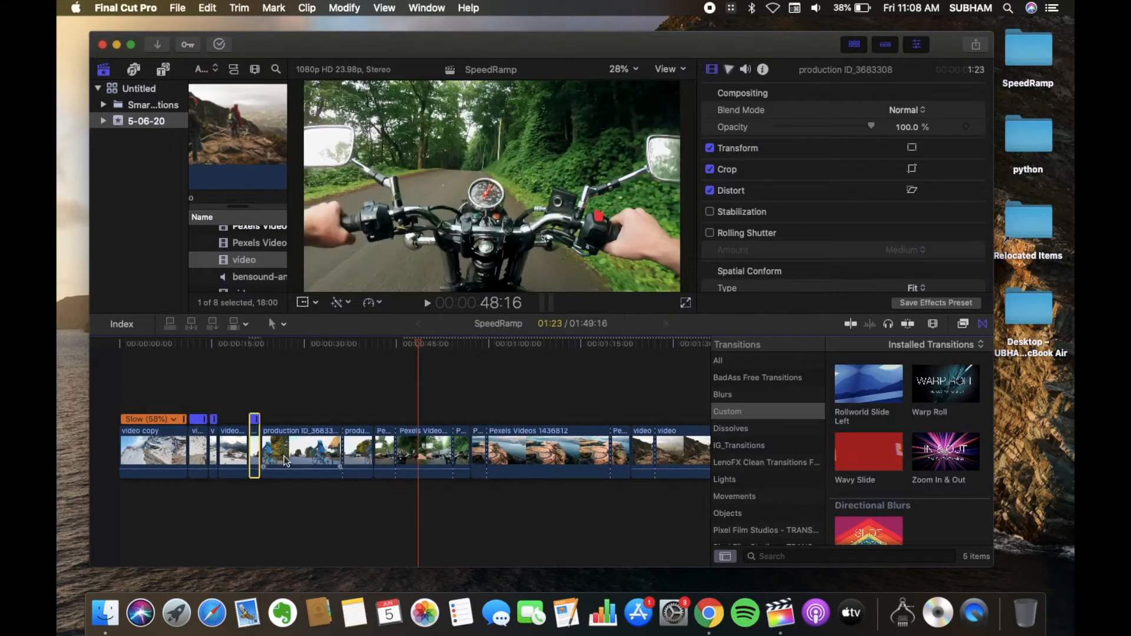
# Blade the middle production ID_3683308 segment near its start and speed up the new short piece to 2x
pyautogui.click(274, 384)
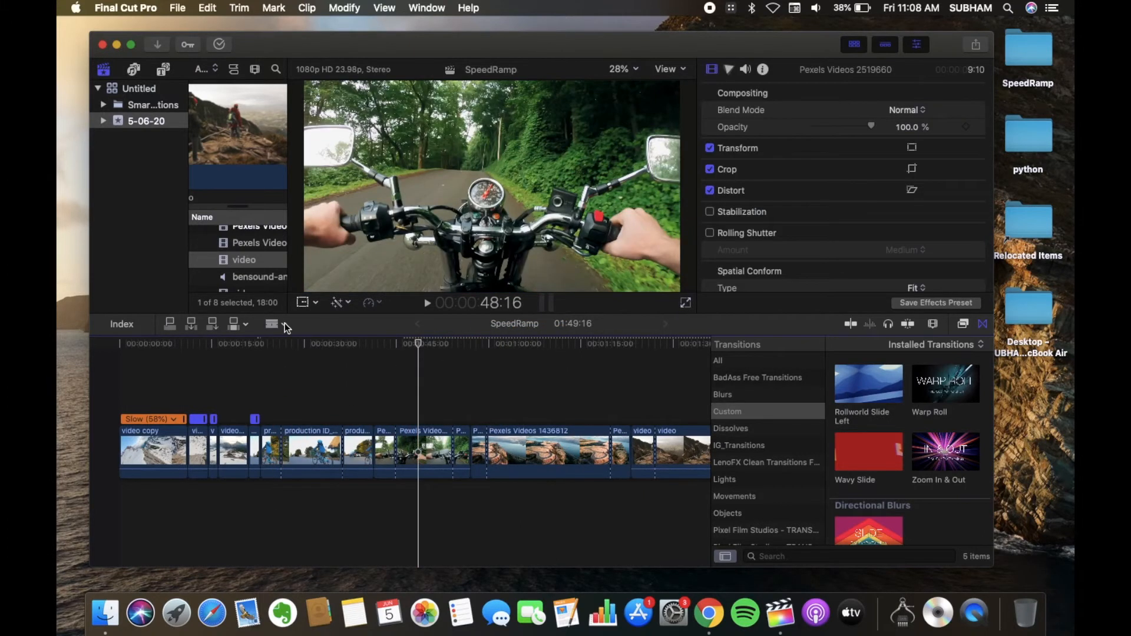
pyautogui.click(271, 448)
pyautogui.click(370, 302)
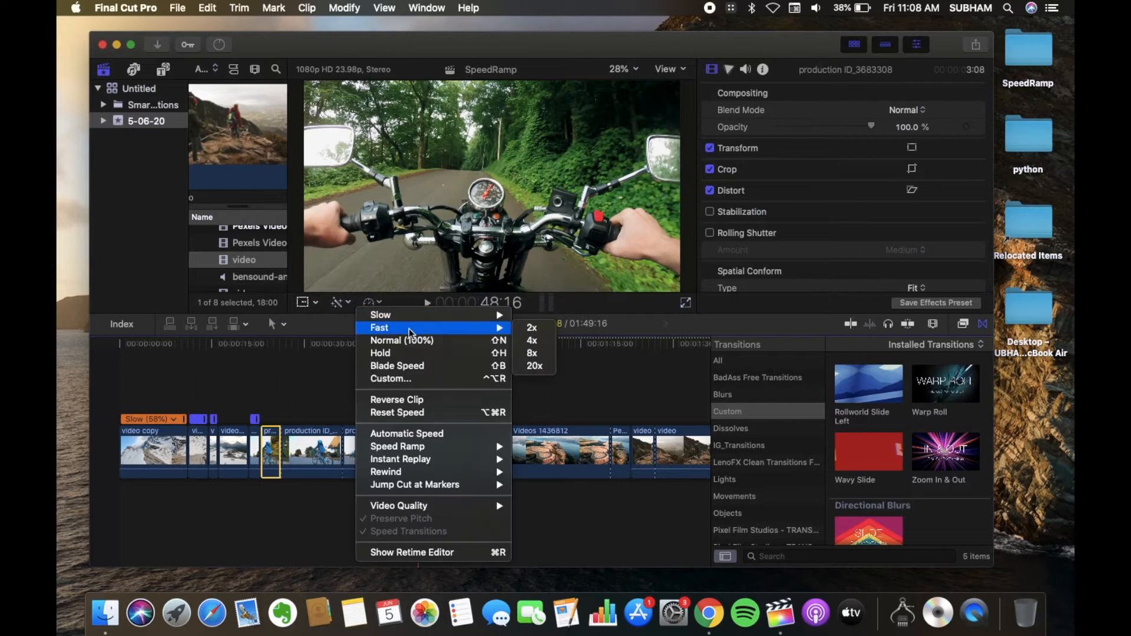
pyautogui.click(529, 328)
# Check the background rendering tasks and play back the cut from video copy into production ID_3683308
pyautogui.click(250, 383)
pyautogui.click(220, 45)
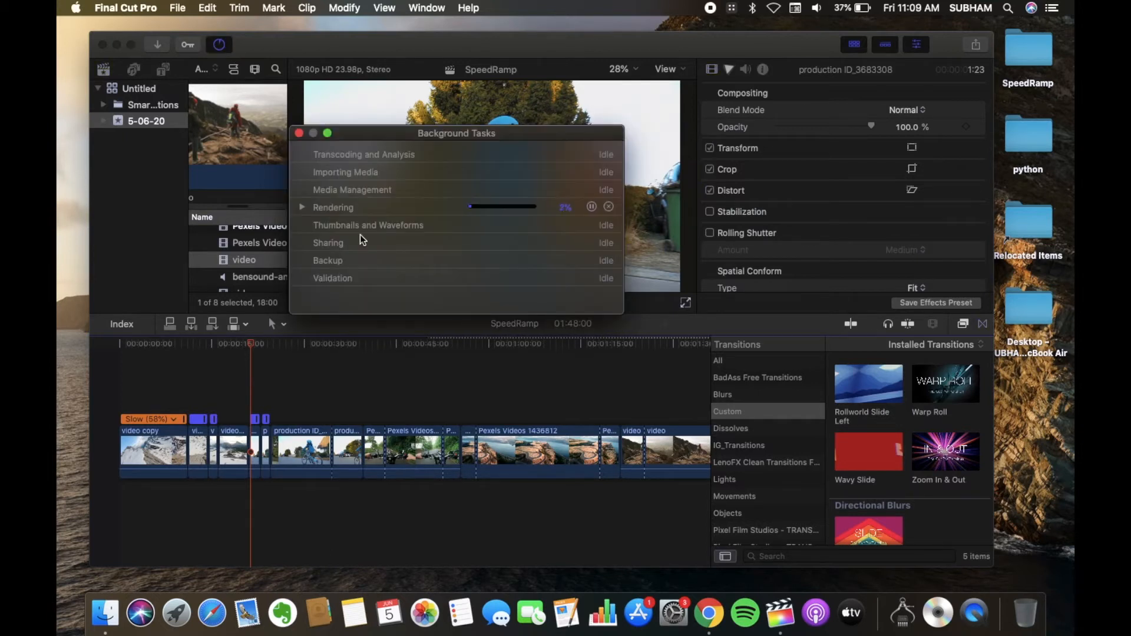
pyautogui.click(299, 133)
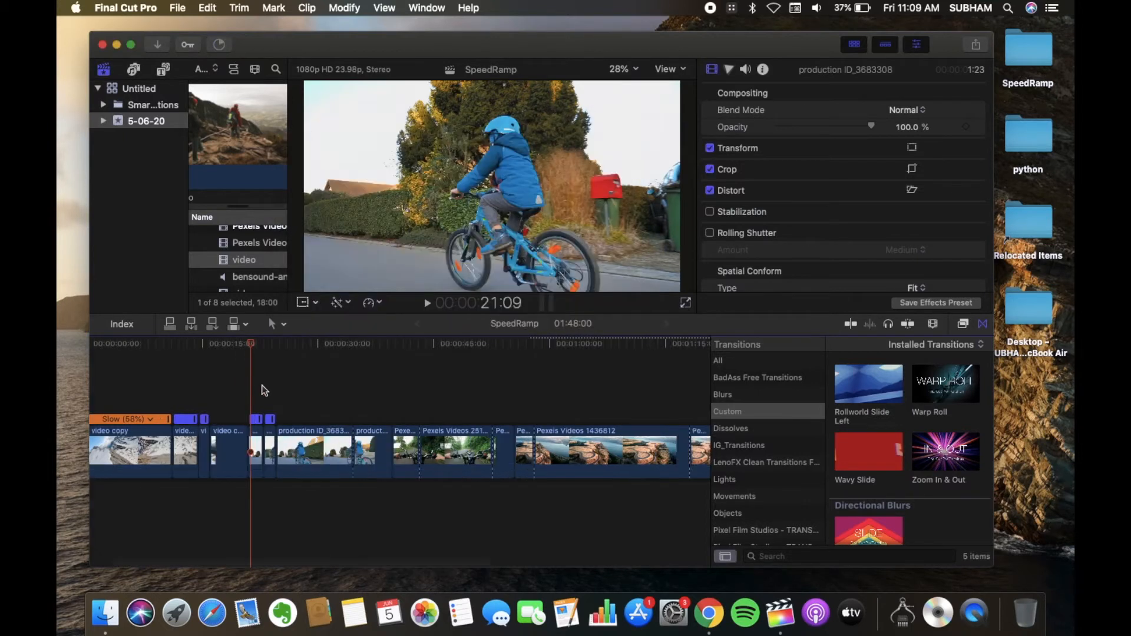
pyautogui.press('space')
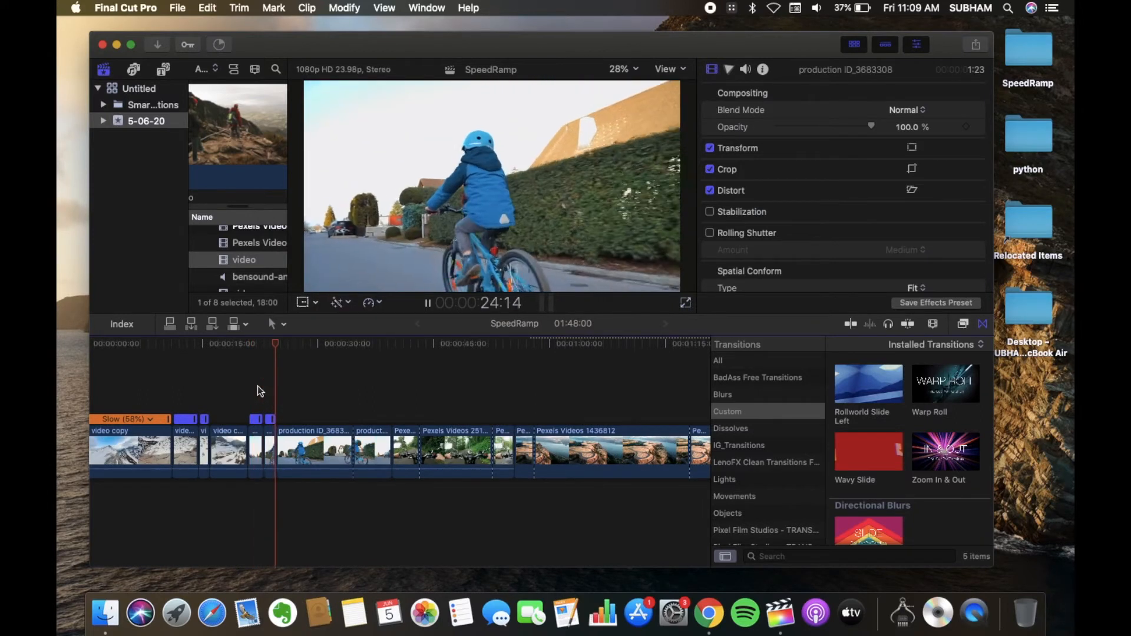
pyautogui.click(232, 387)
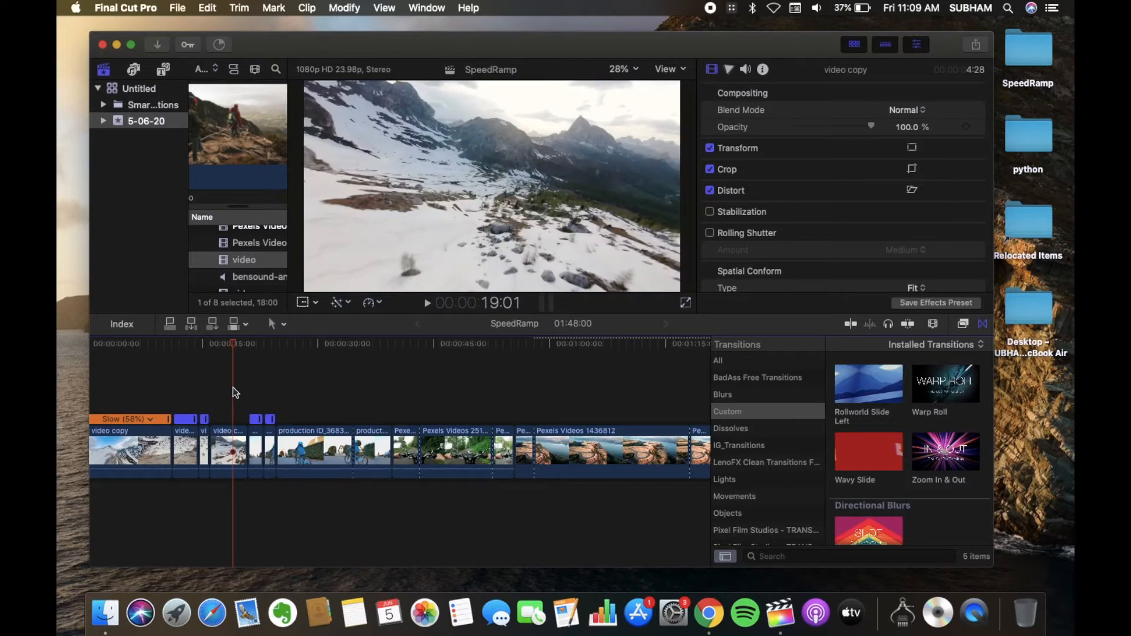
pyautogui.press('space')
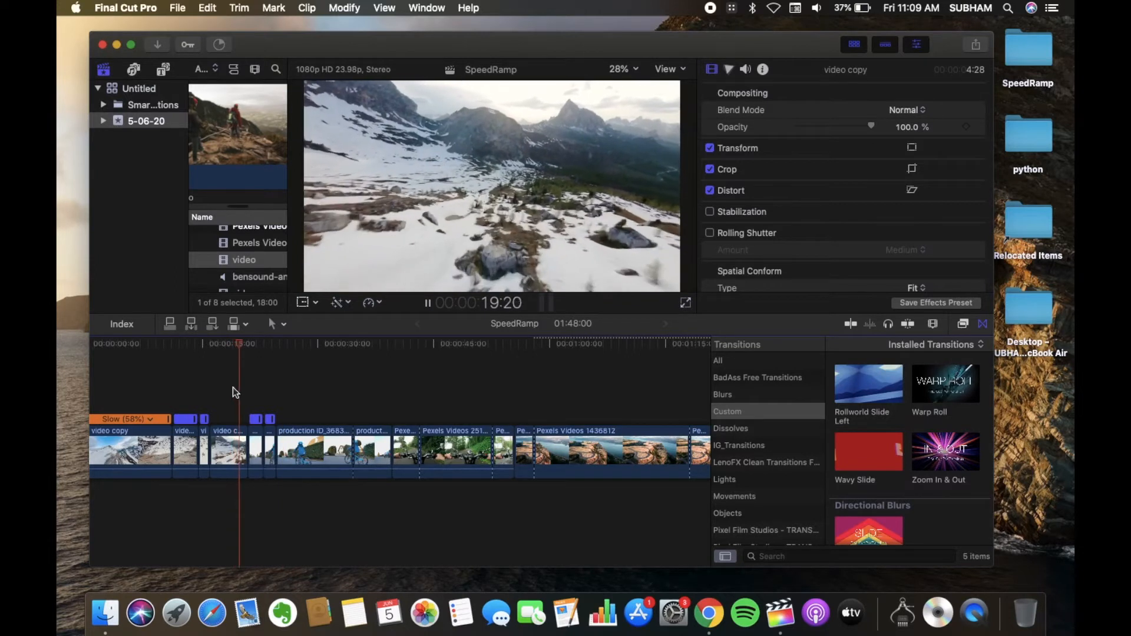
pyautogui.press('space')
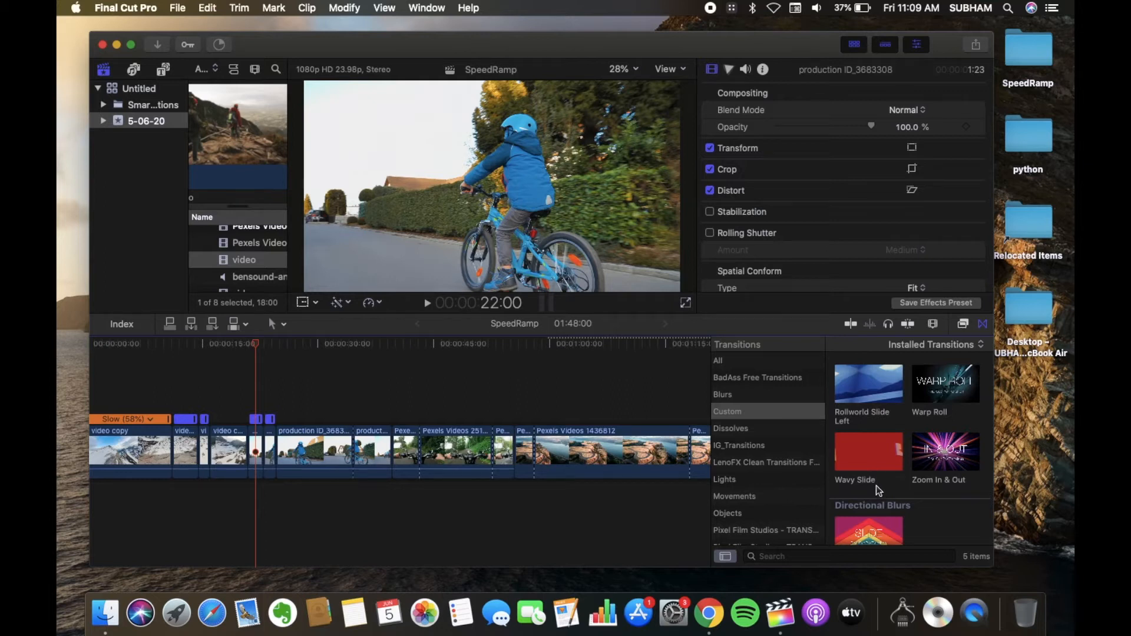
# Try the Zoom In & Out transition between the two sped-up production ID_3683308 pieces
pyautogui.scroll(-2, 876, 485)
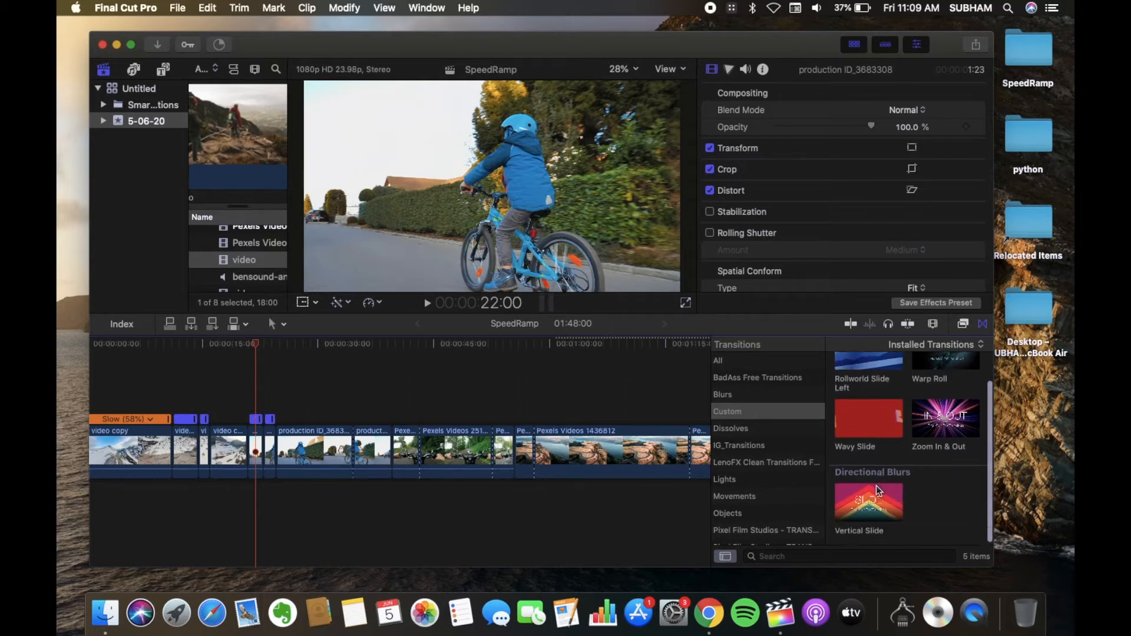
pyautogui.scroll(1, 907, 439)
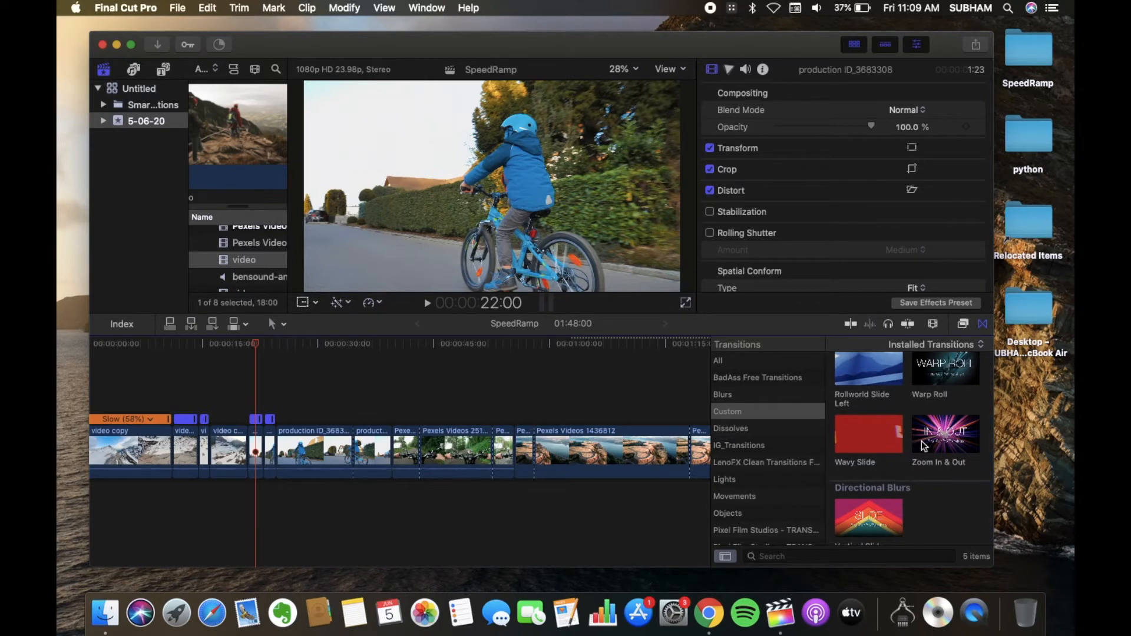
pyautogui.moveTo(924, 445); pyautogui.dragTo(263, 464)
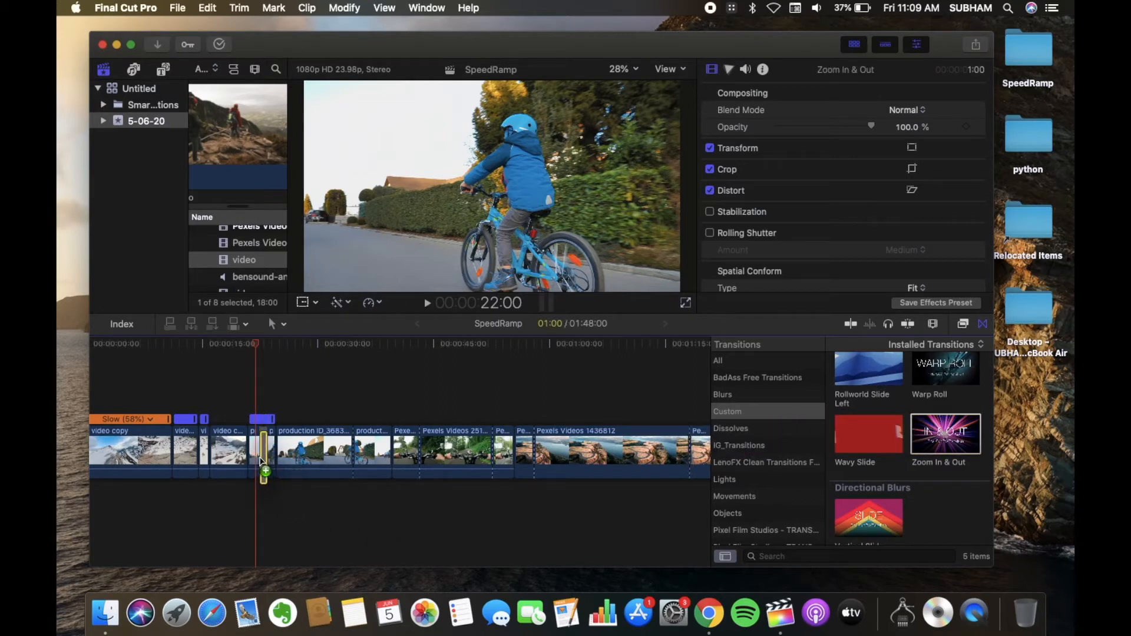
pyautogui.click(231, 386)
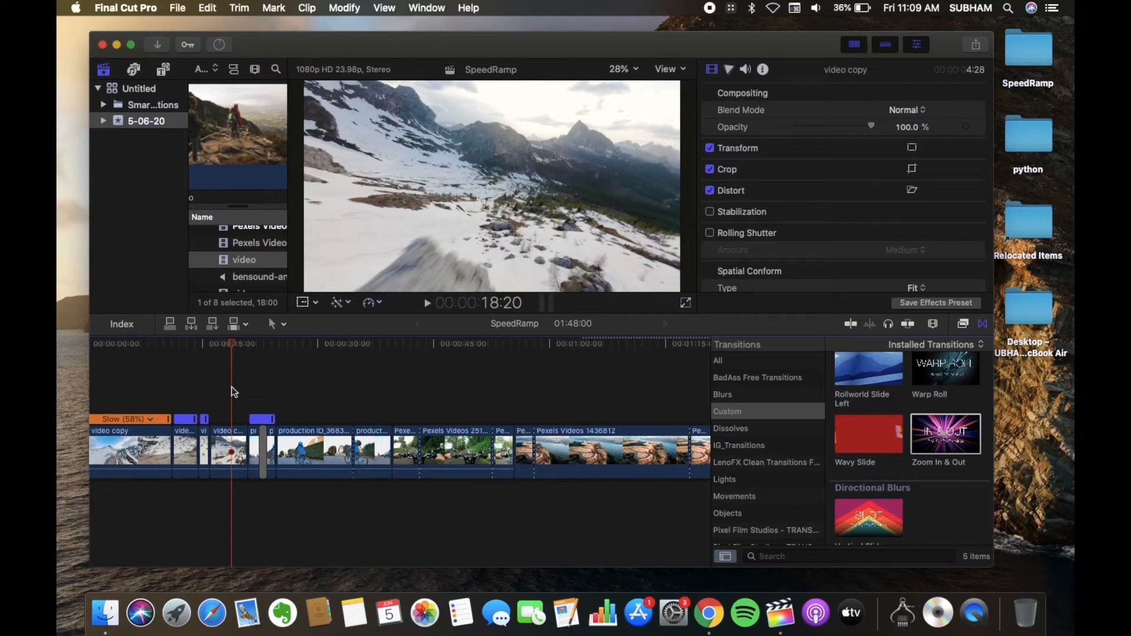
pyautogui.press('Down')
# Add the Zoom In & Out transition between video copy and production ID_3683308, allowing the media overlap, and play it back
pyautogui.moveTo(945, 434); pyautogui.dragTo(259, 478)
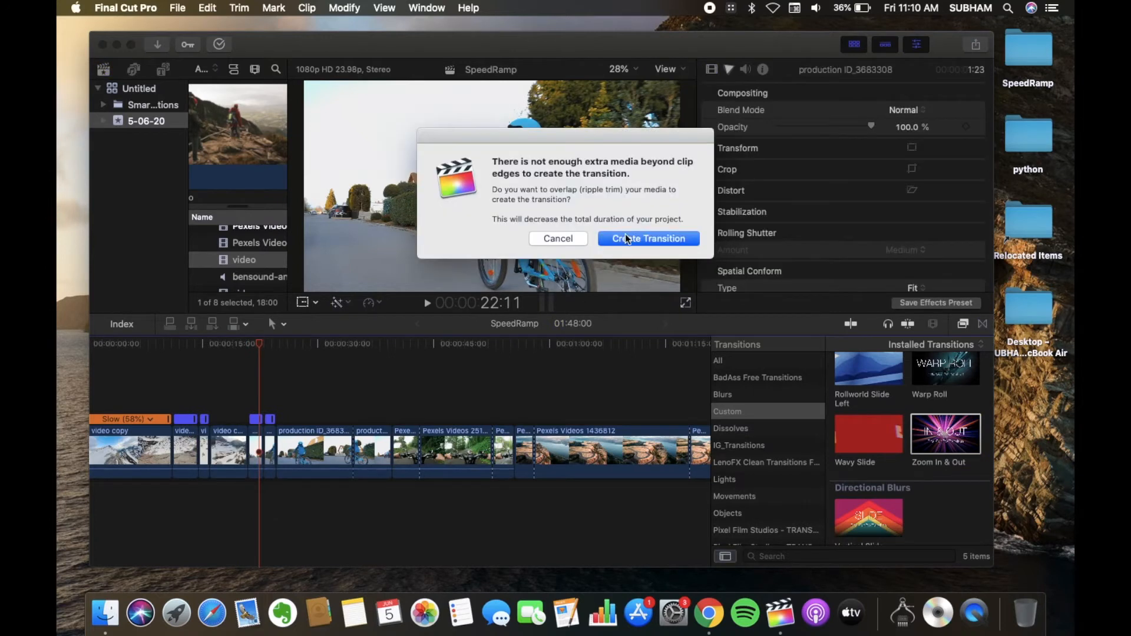
pyautogui.click(624, 236)
pyautogui.press('space')
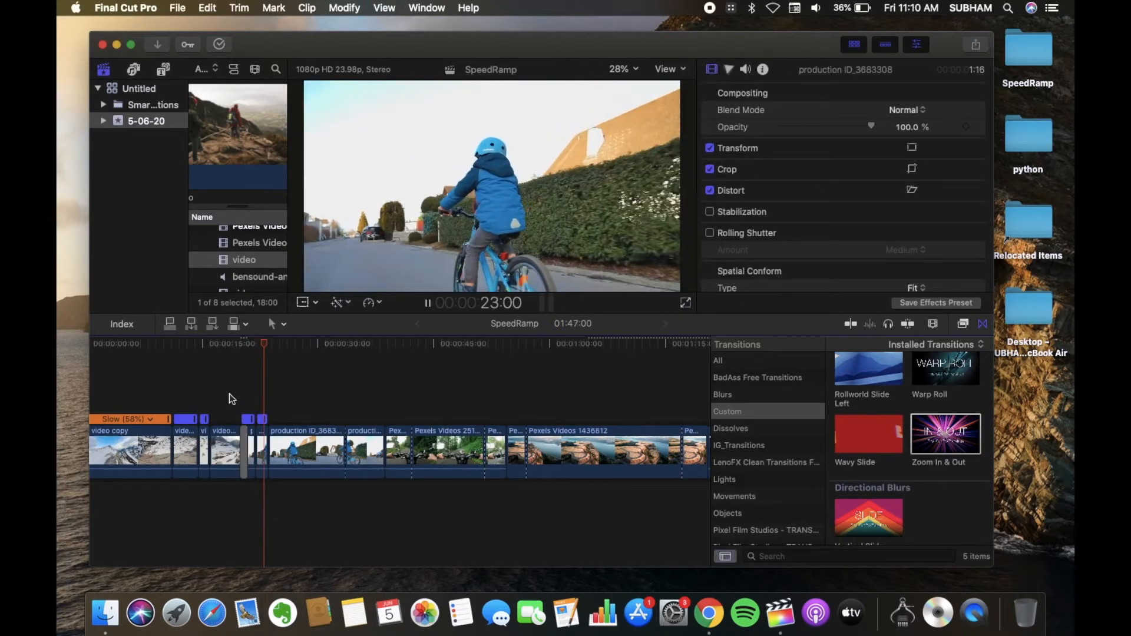
pyautogui.click(229, 393)
pyautogui.press('space')
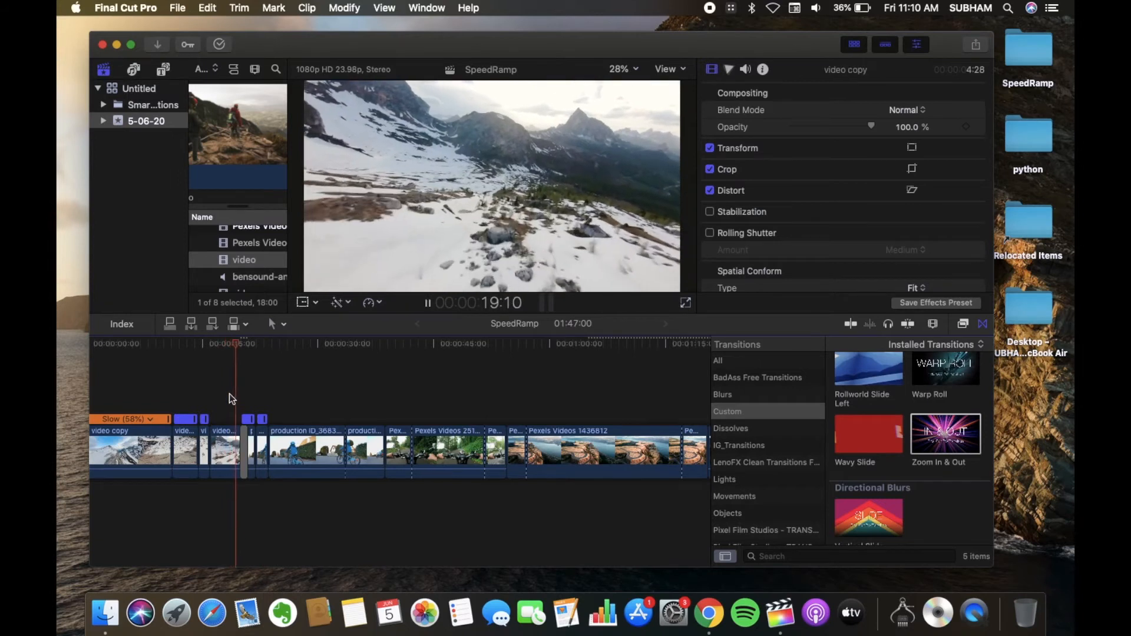
pyautogui.press('space')
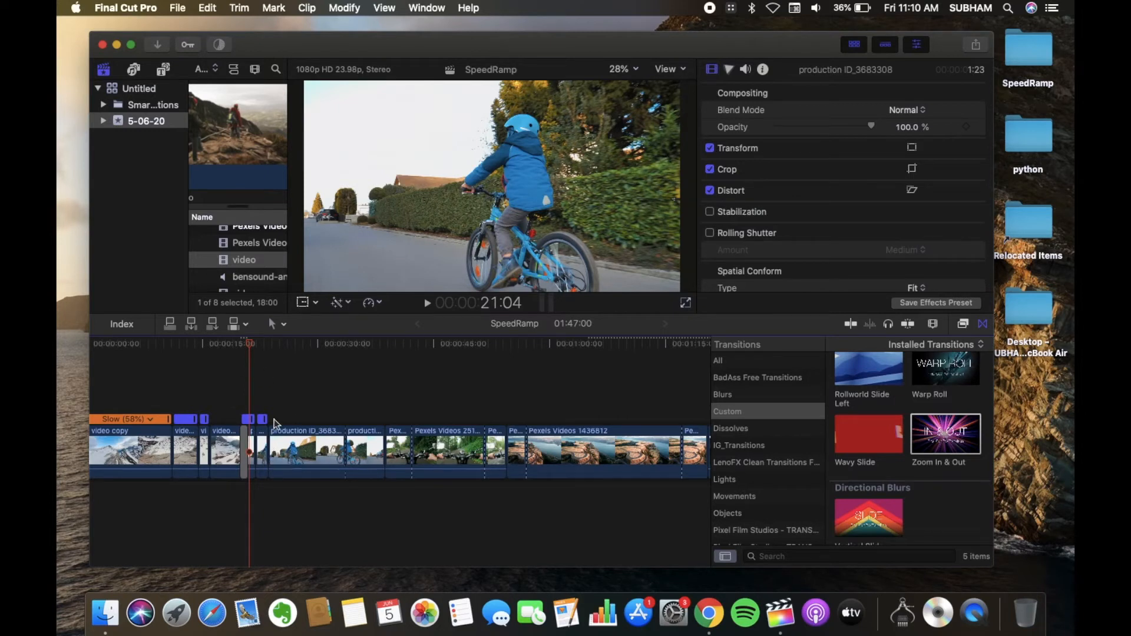
# Speed up the last production ID_3683308 segment and the first Pexels Videos 2519660 segment to 2x
pyautogui.hscroll(-2, 223, 498)
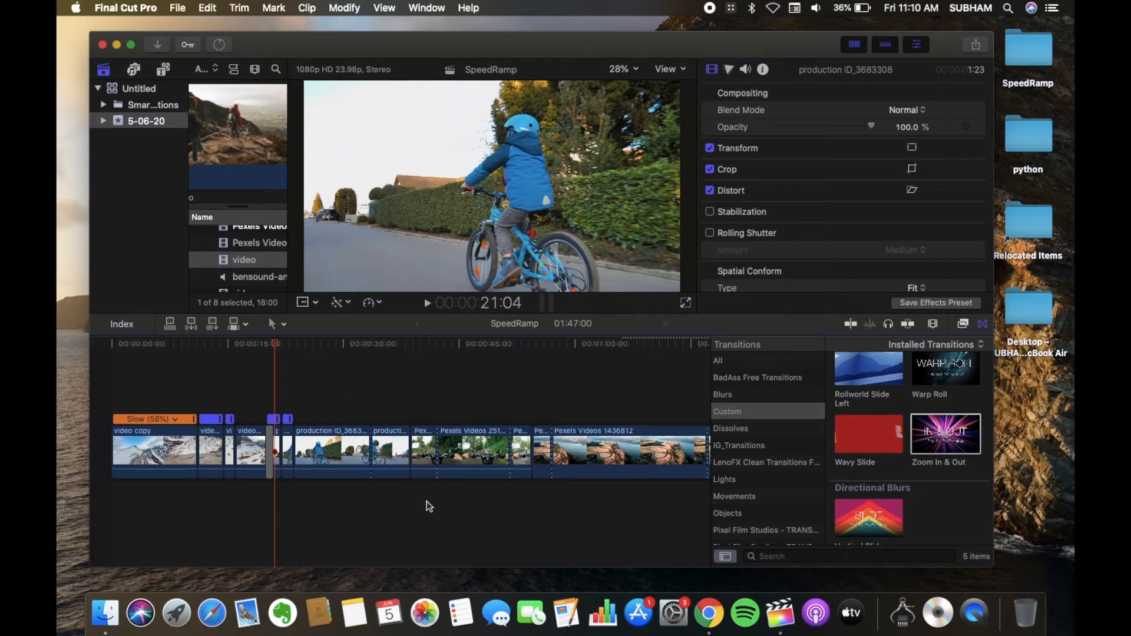
pyautogui.click(390, 453)
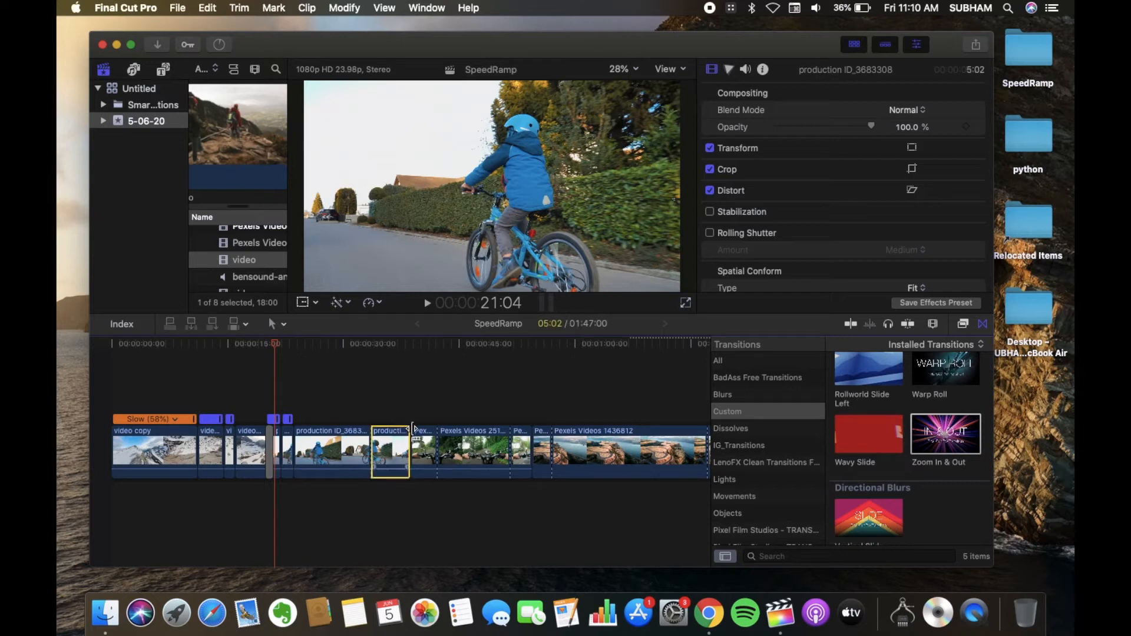
pyautogui.click(373, 310)
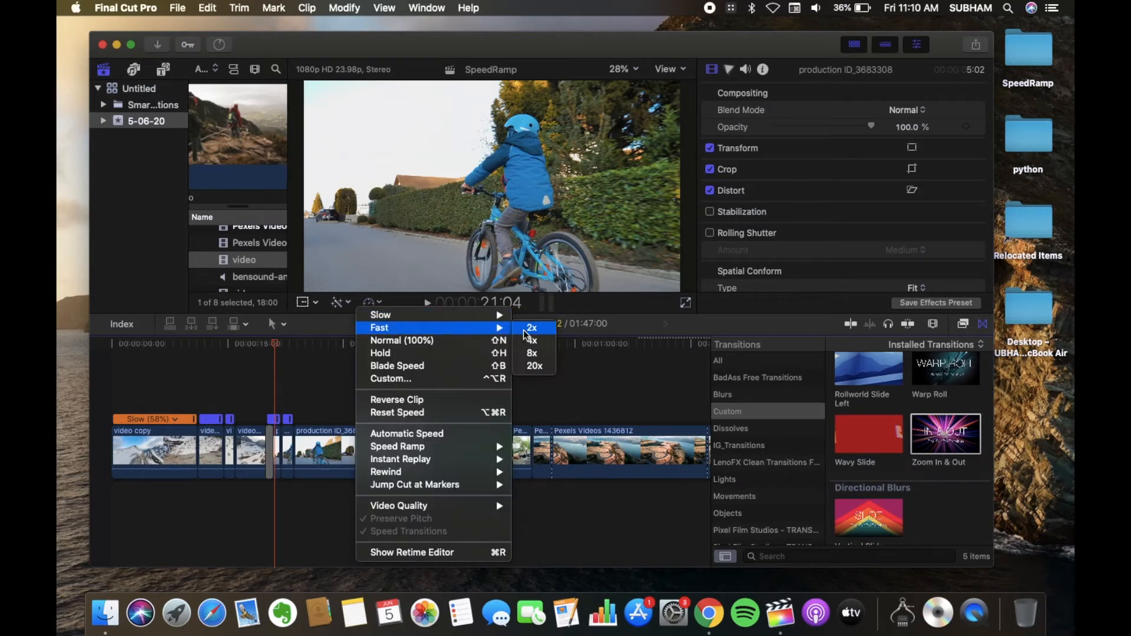
pyautogui.click(530, 329)
pyautogui.click(403, 450)
pyautogui.click(372, 302)
pyautogui.moveTo(499, 327)
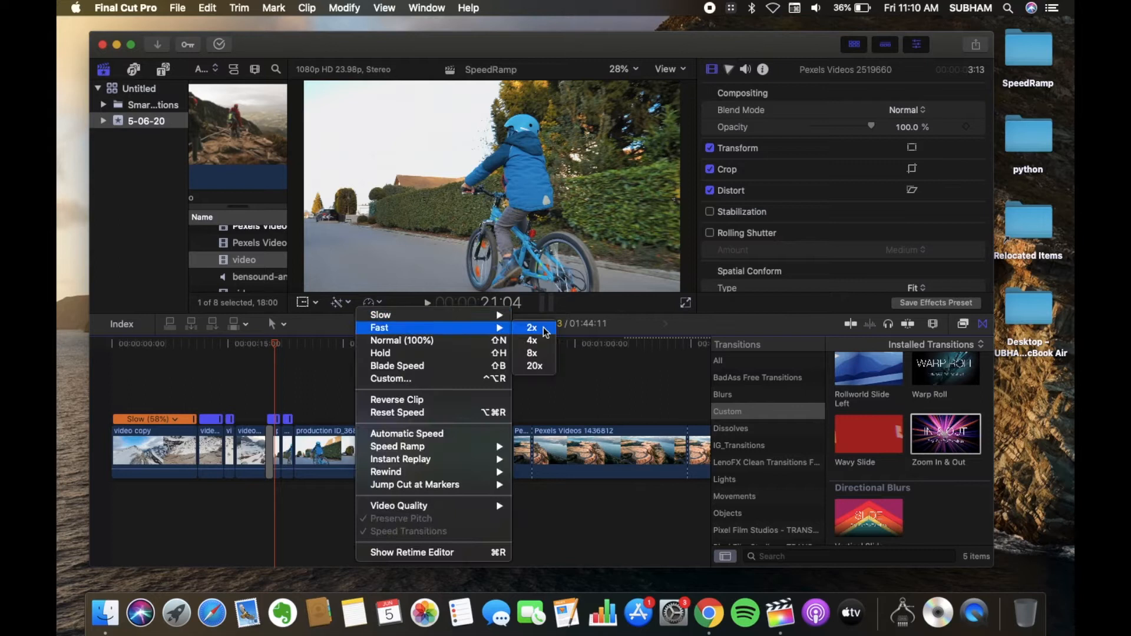
pyautogui.click(541, 329)
# Speed up the last Pexels Videos 2519660 segment and the first Pexels Videos 1436812 segment to 2x
pyautogui.click(488, 450)
pyautogui.click(373, 305)
pyautogui.click(530, 328)
pyautogui.click(499, 449)
pyautogui.click(372, 303)
pyautogui.click(527, 330)
# Speed up the last Pexels Videos 1436812 segment and the first video segment to 2x
pyautogui.hscroll(3, 631, 445)
pyautogui.click(632, 446)
pyautogui.click(369, 303)
pyautogui.click(530, 328)
pyautogui.click(370, 303)
pyautogui.click(530, 328)
# Speed up the last video segment and the first Pexels Videos 2040075 segment to 2x
pyautogui.hscroll(3, 419, 389)
pyautogui.click(370, 303)
pyautogui.click(530, 329)
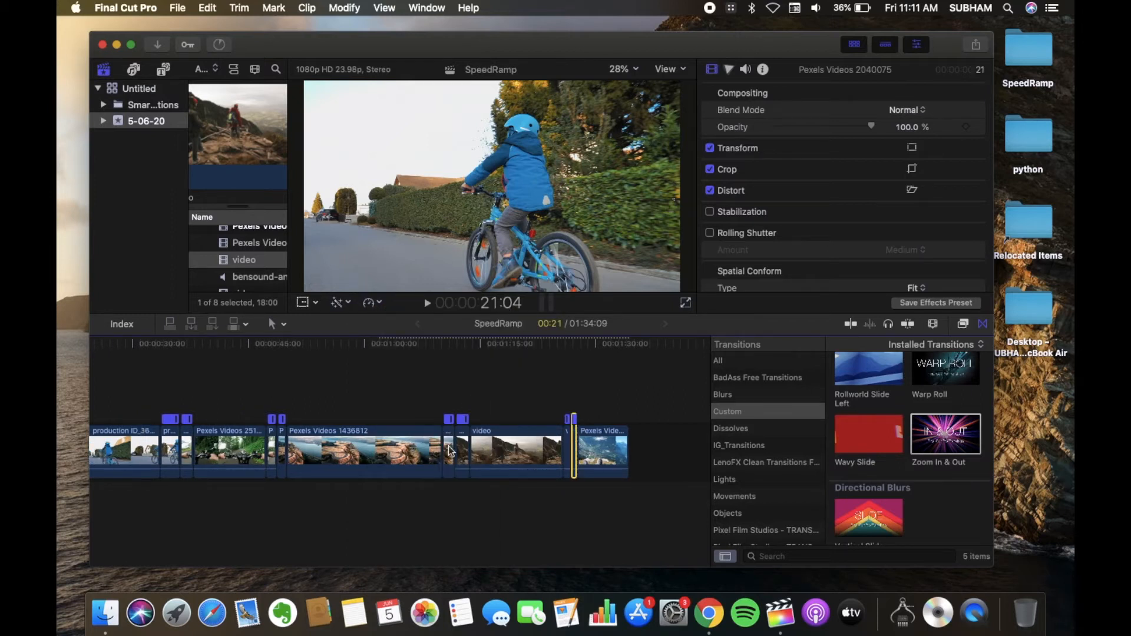
# Cut the long middle part of the Pexels Videos 1436812 clip at two points, splitting it into three segments
pyautogui.hscroll(-2, 338, 480)
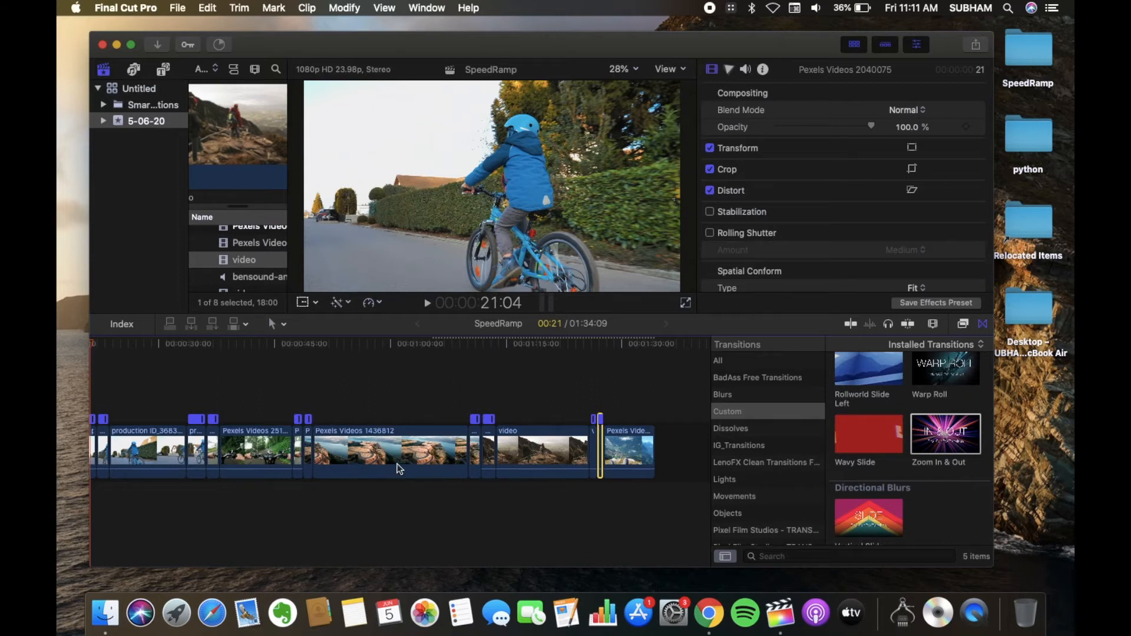
pyautogui.press('b')
pyautogui.click(352, 462)
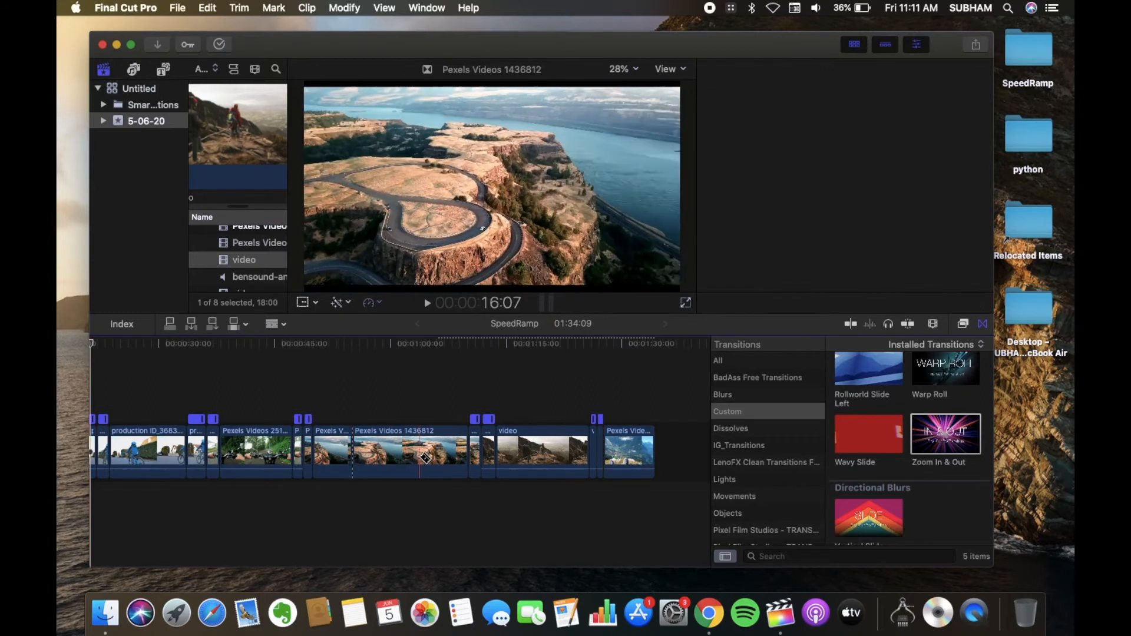
pyautogui.click(424, 460)
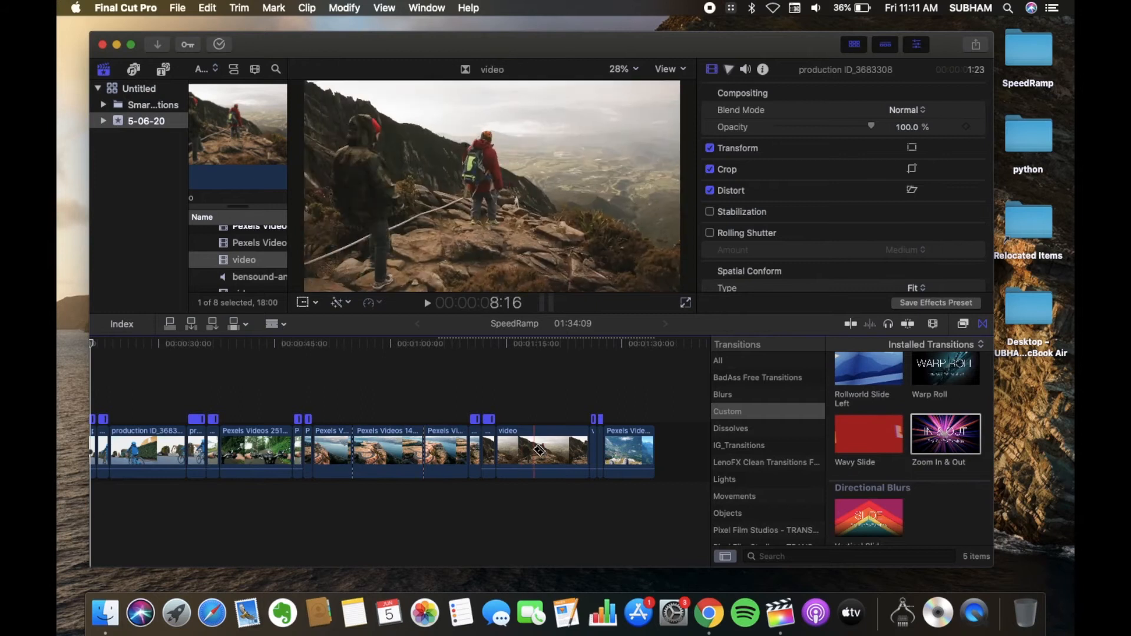
# Delete the middle segment of Pexels Videos 2519660 and the middle segment of Pexels Videos 1436812 from the timeline
pyautogui.hscroll(-3, 223, 429)
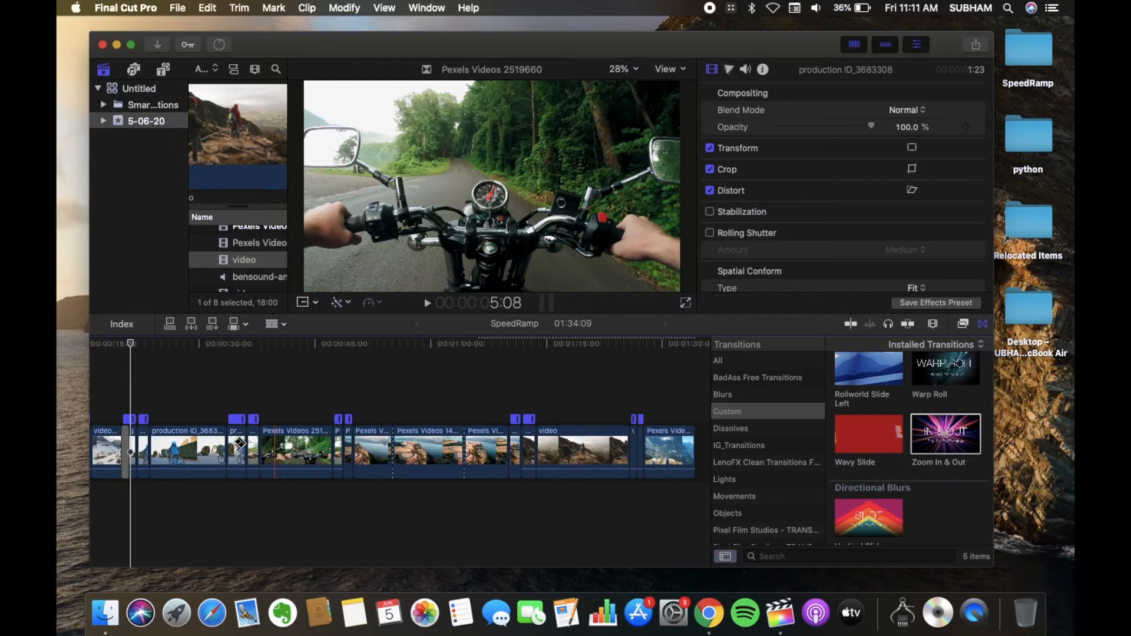
pyautogui.press('a')
pyautogui.click(300, 448)
pyautogui.press('Delete')
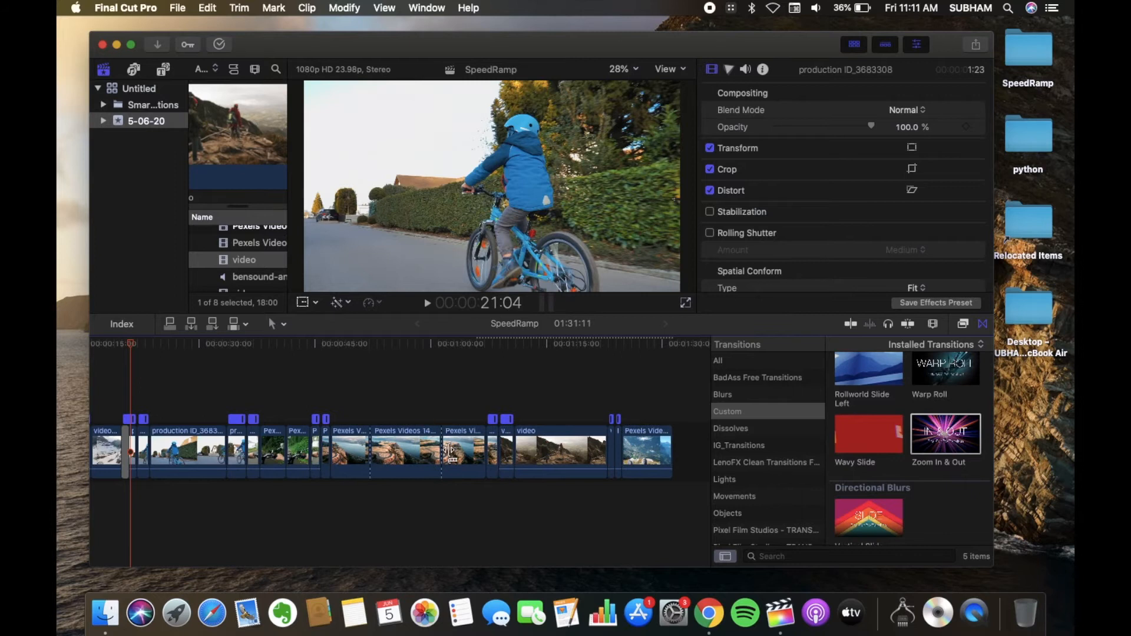
pyautogui.click(425, 454)
pyautogui.press('Delete')
pyautogui.press('super+4')
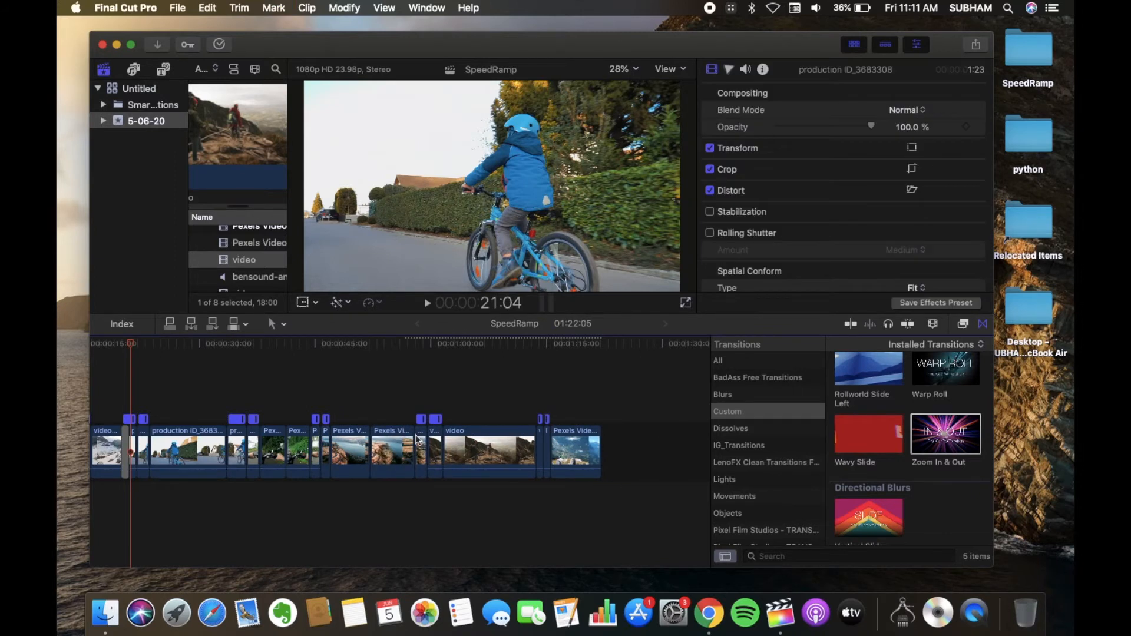
# Play back the sped-up cut between the production ID_3683308 and Pexels Videos 2519660 clips
pyautogui.hscroll(-5, 338, 397)
pyautogui.hscroll(-2, 338, 398)
pyautogui.click(383, 396)
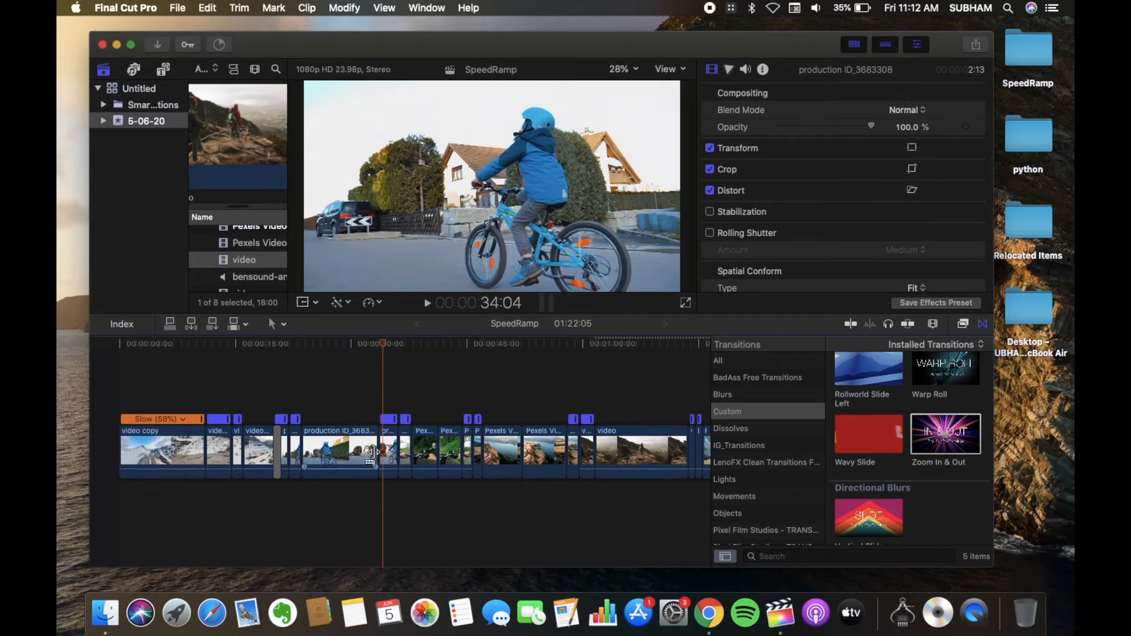
pyautogui.press('space')
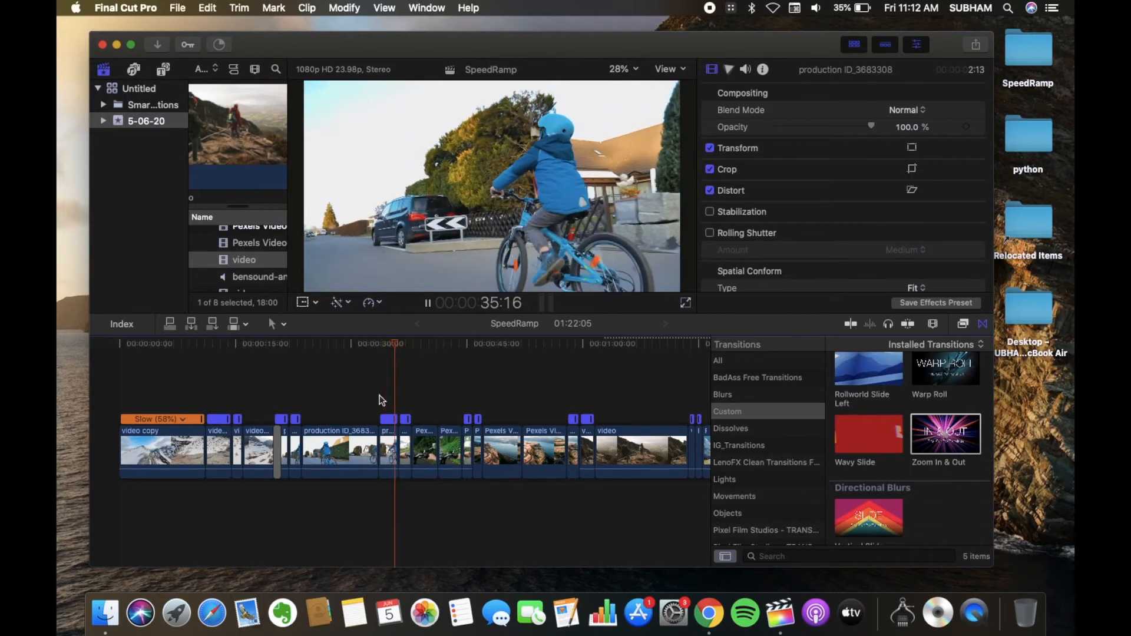
pyautogui.press('space')
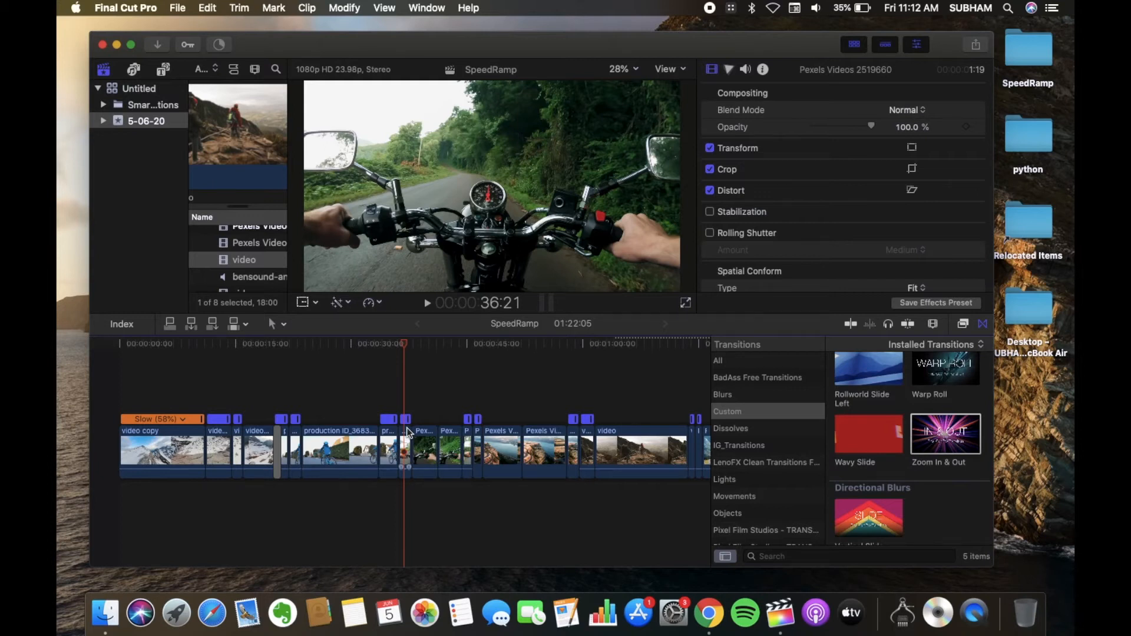
# Browse the transition categories and place Travel Pack's Wavy Slide at the cut between production ID_3683308 and Pexels Videos 2519660
pyautogui.click(756, 495)
pyautogui.scroll(-3, 762, 497)
pyautogui.click(776, 444)
pyautogui.click(776, 461)
pyautogui.click(777, 477)
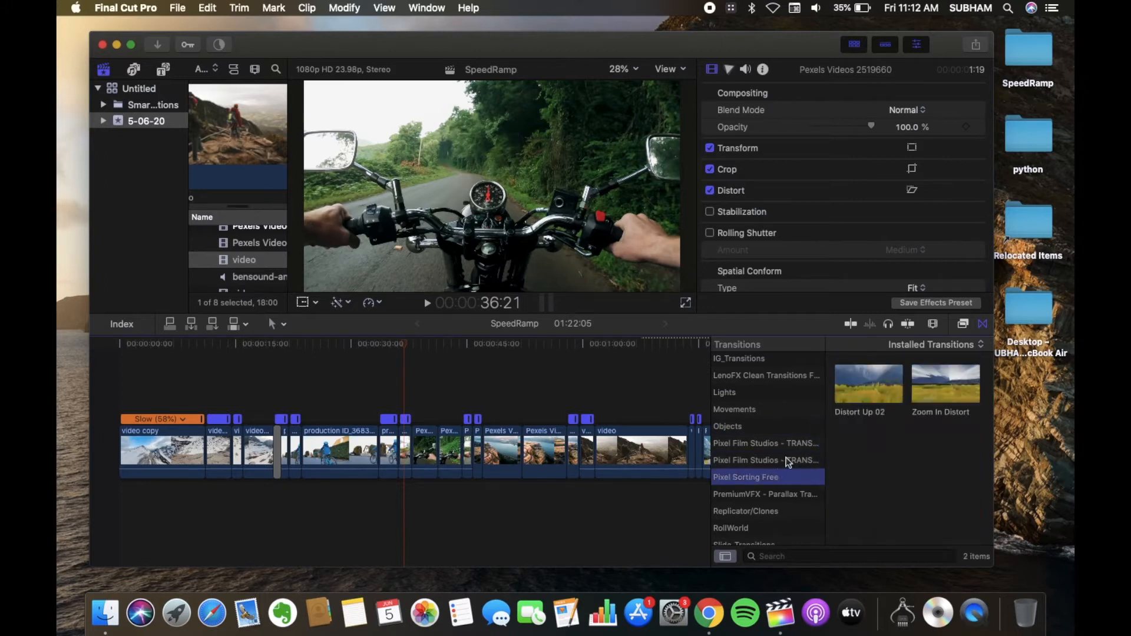
pyautogui.click(787, 460)
pyautogui.scroll(-1, 782, 479)
pyautogui.scroll(-2, 780, 475)
pyautogui.click(786, 464)
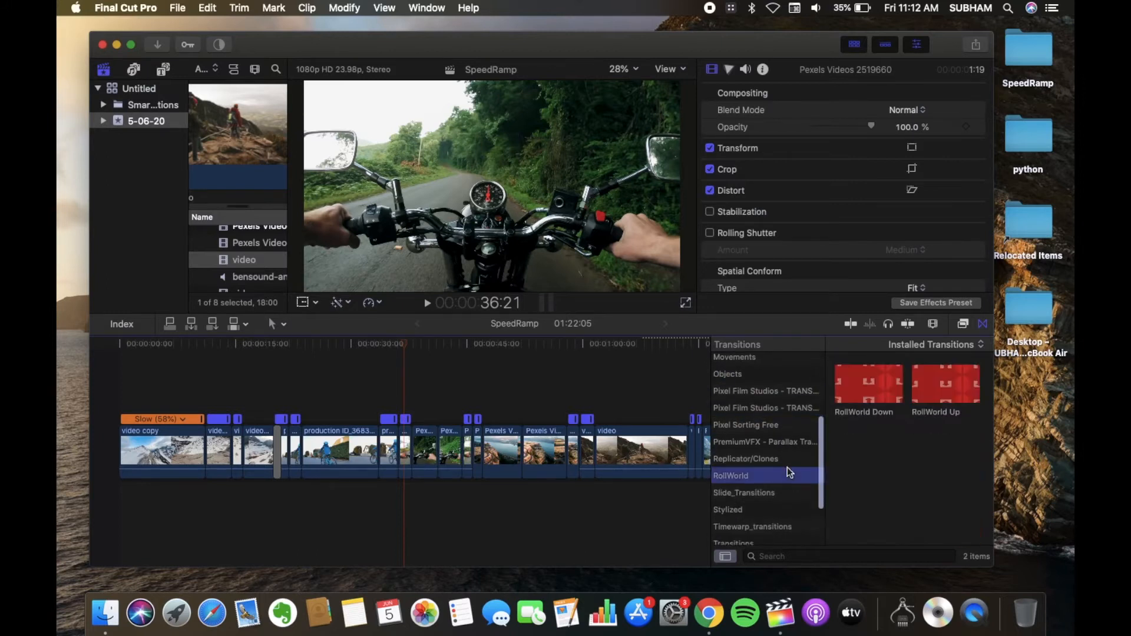
pyautogui.click(765, 482)
pyautogui.scroll(-2, 766, 482)
pyautogui.click(765, 522)
pyautogui.moveTo(946, 452); pyautogui.dragTo(404, 462)
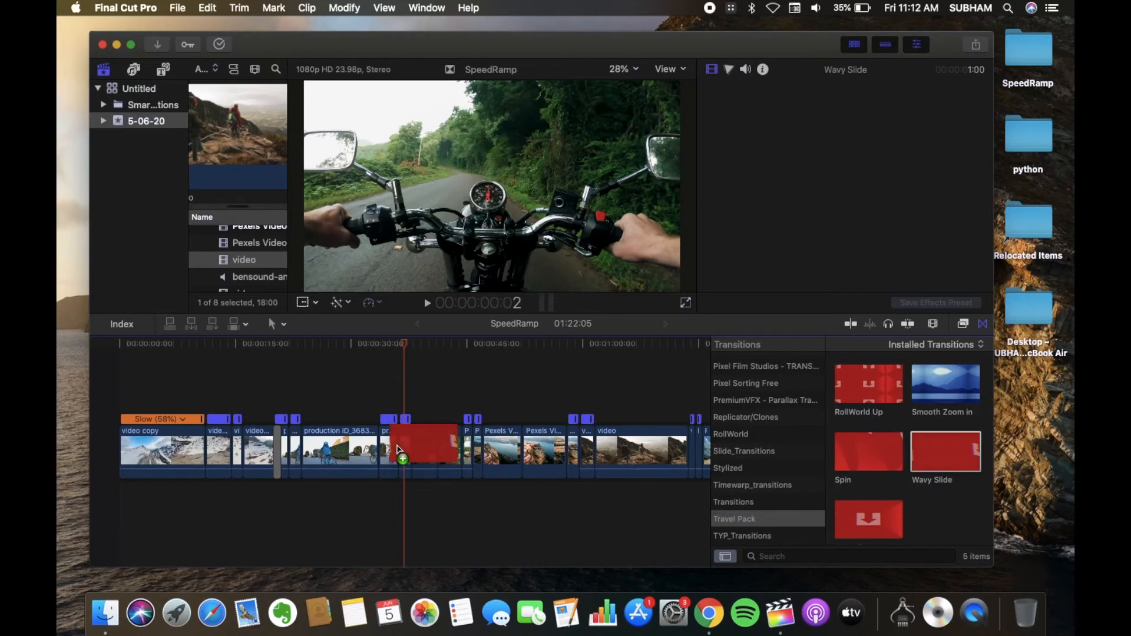
# Place the PremiumVFX Parallax transition starting with A3859565 at the cut between the second video clip and Pexels Videos 2040075
pyautogui.scroll(-2, 760, 500)
pyautogui.click(751, 535)
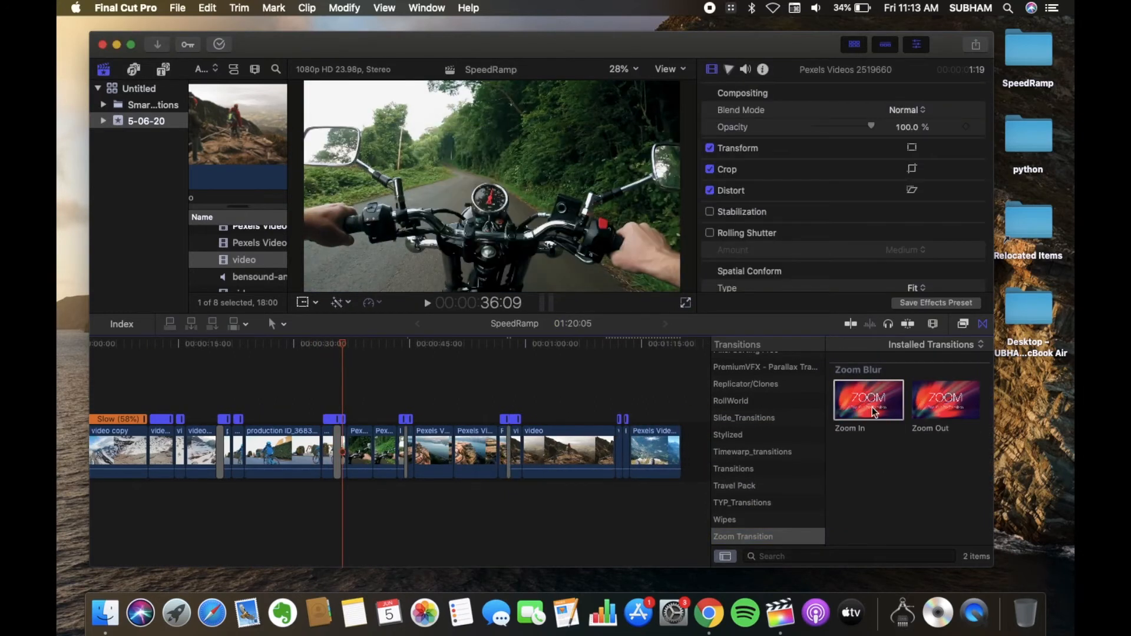
pyautogui.scroll(10, 765, 448)
pyautogui.click(790, 393)
pyautogui.scroll(-2, 907, 448)
pyautogui.moveTo(868, 485); pyautogui.dragTo(625, 443)
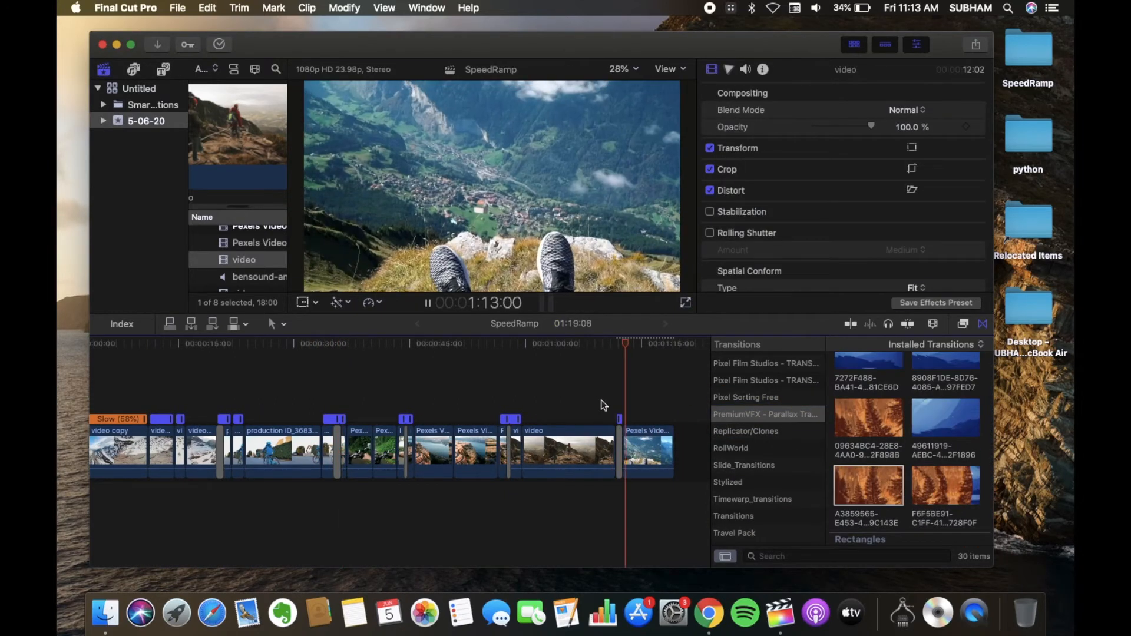
# Slow the video copy segment just before the first transition to 50%
pyautogui.hscroll(-3, 401, 412)
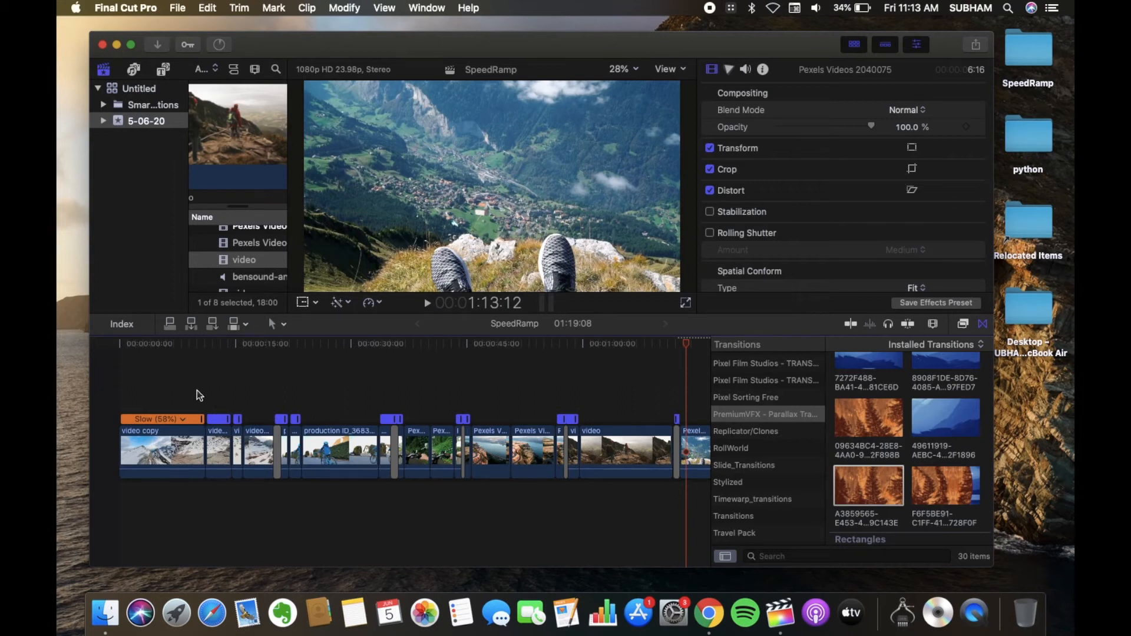
pyautogui.click(265, 446)
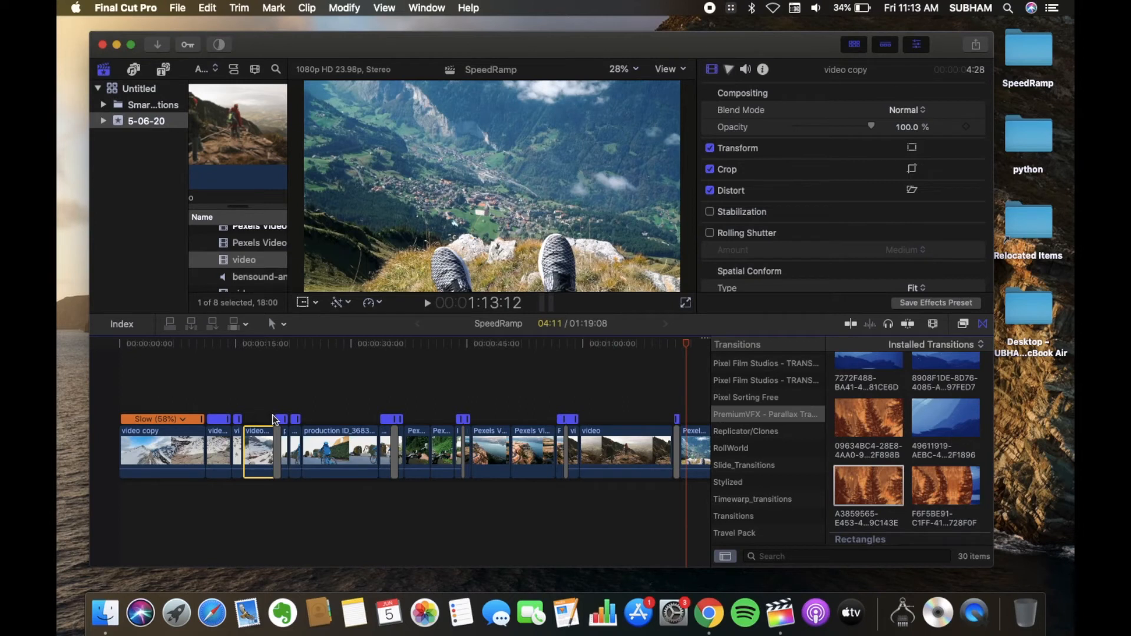
pyautogui.click(368, 303)
pyautogui.moveTo(380, 315)
pyautogui.click(533, 314)
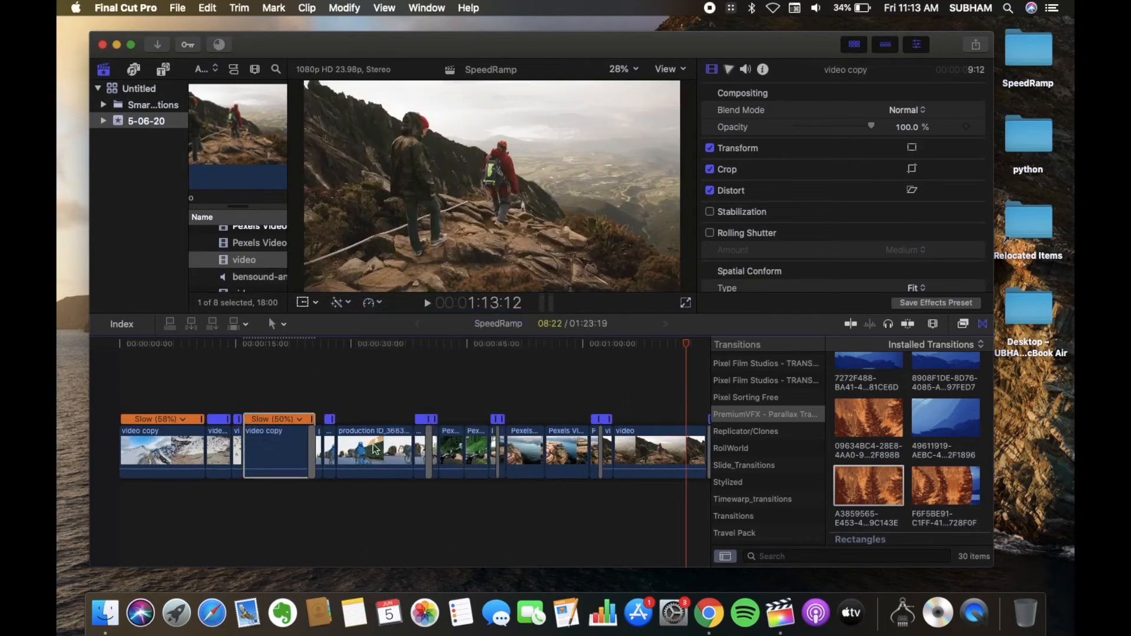
# Cut the long production ID_3683308 clip into three segments and slow the middle one to 50%
pyautogui.click(362, 468)
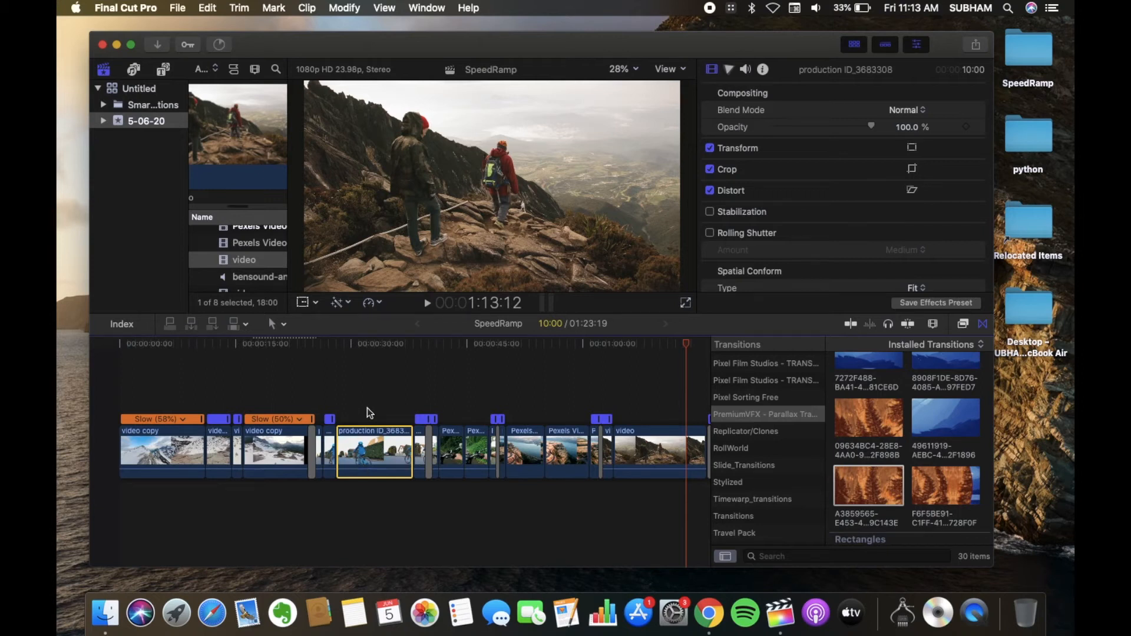
pyautogui.press('b')
pyautogui.click(362, 451)
pyautogui.click(390, 451)
pyautogui.press('a')
pyautogui.click(371, 303)
pyautogui.click(535, 315)
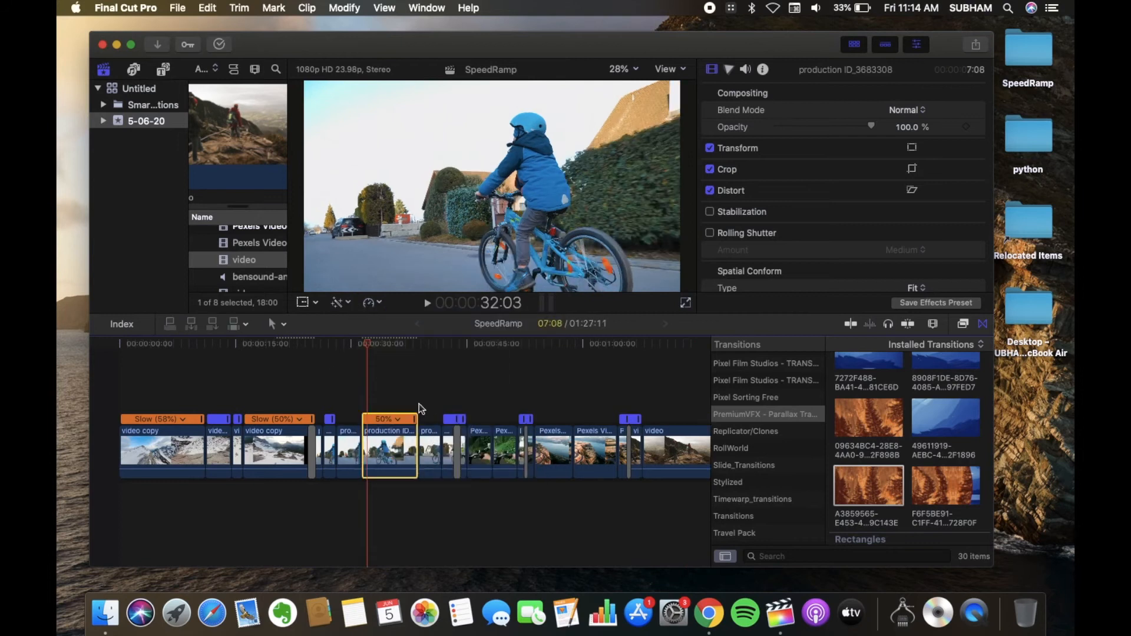
# Slow the outer two of the three new production ID_3683308 segments to 50% and speed up the middle one
pyautogui.click(347, 448)
pyautogui.click(371, 302)
pyautogui.click(535, 314)
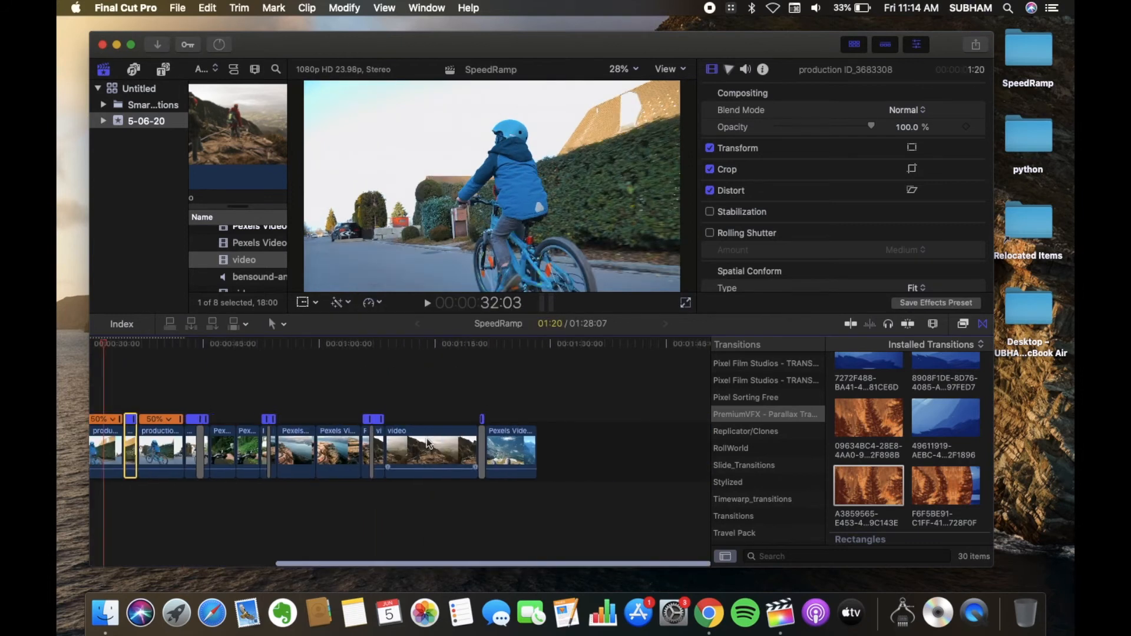
# Play back the edit from the start and shorten the second slowed production ID_3683308 segment to a speed of 77%
pyautogui.click(109, 374)
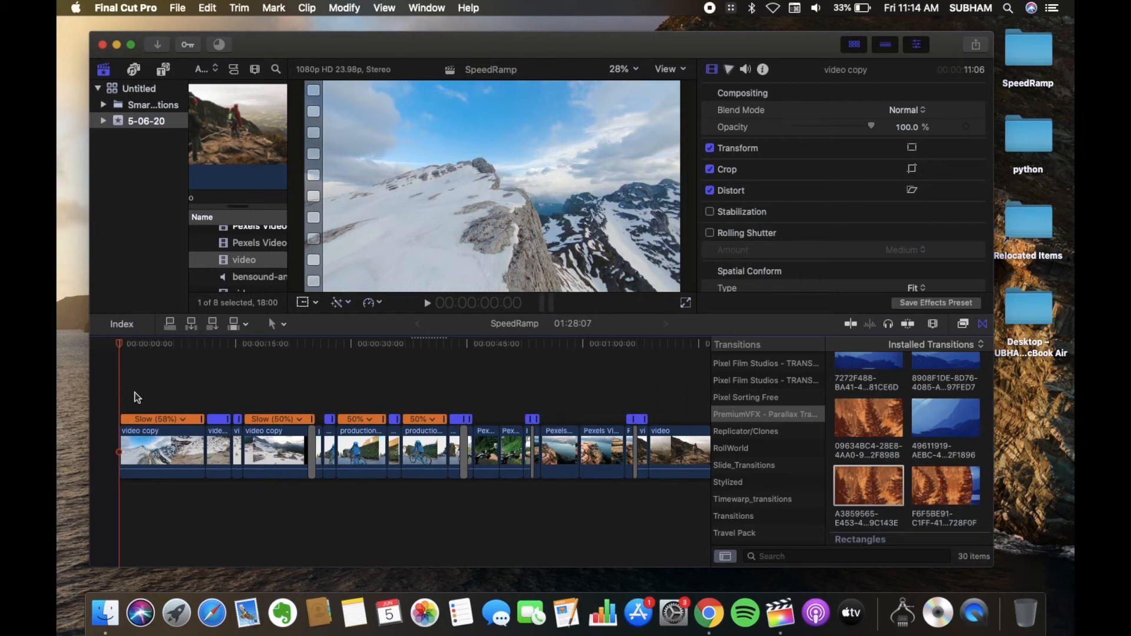
pyautogui.press('space')
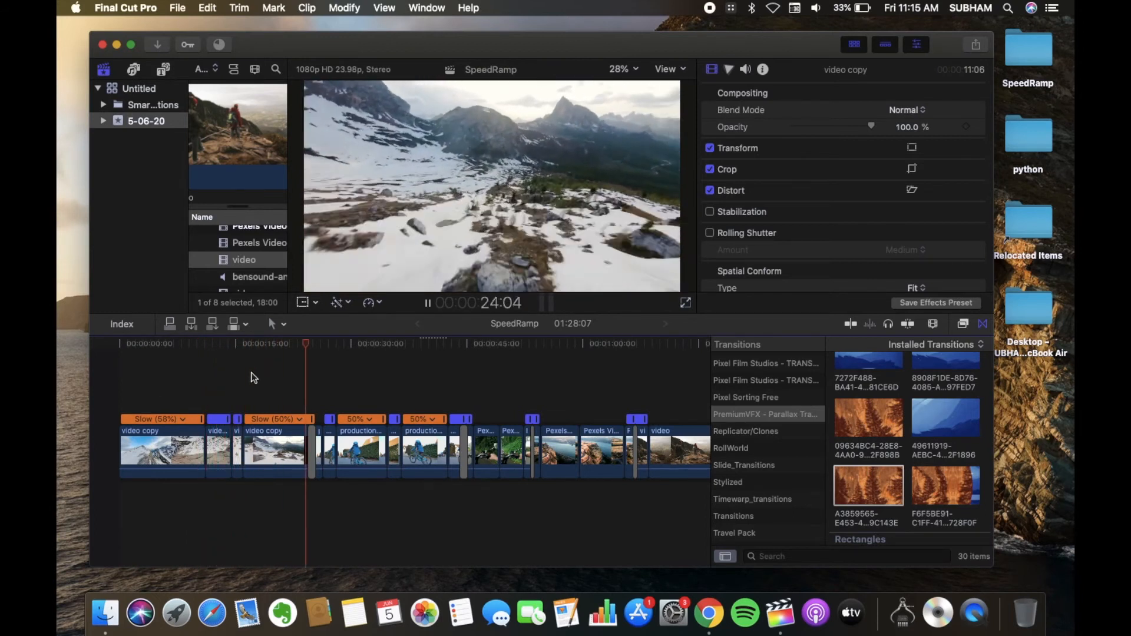
pyautogui.hscroll(5, 310, 405)
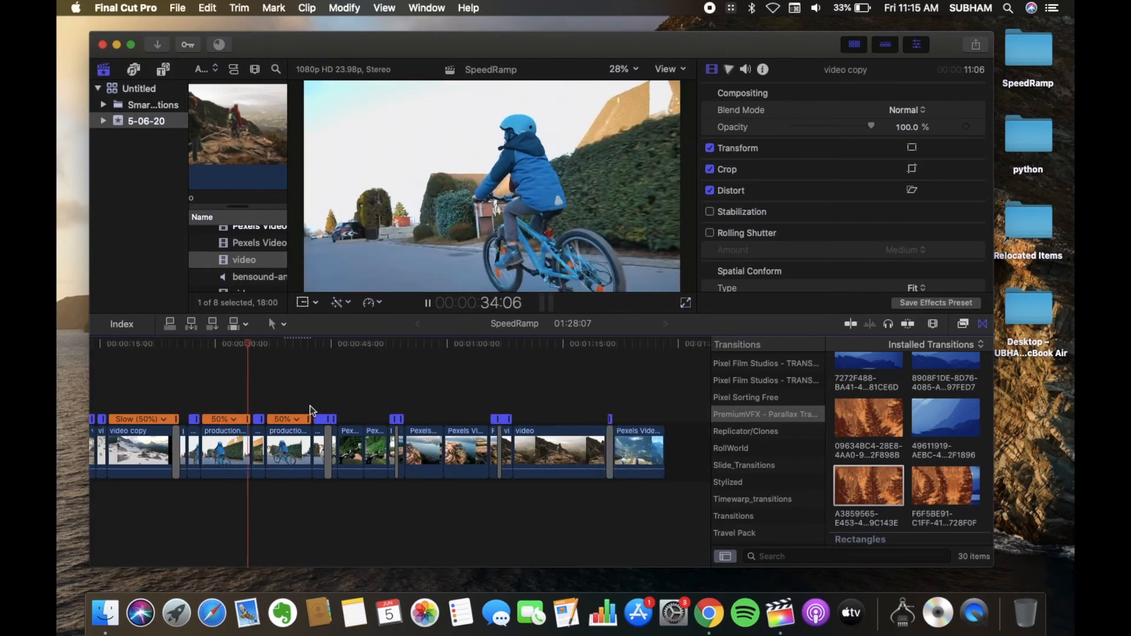
pyautogui.moveTo(308, 419); pyautogui.dragTo(292, 419)
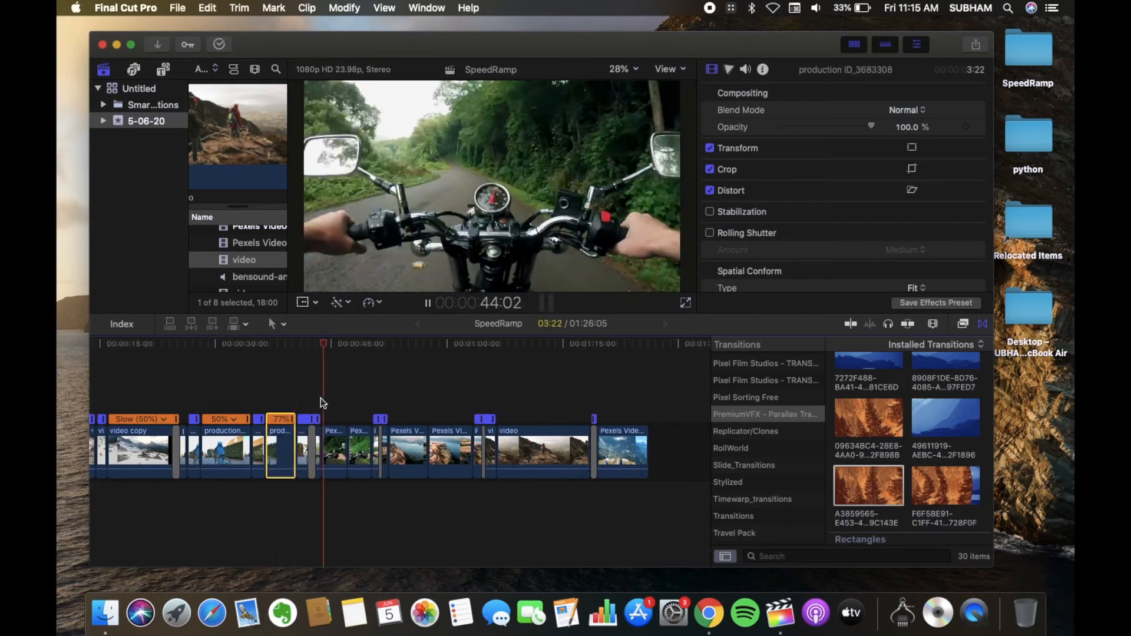
pyautogui.press('space')
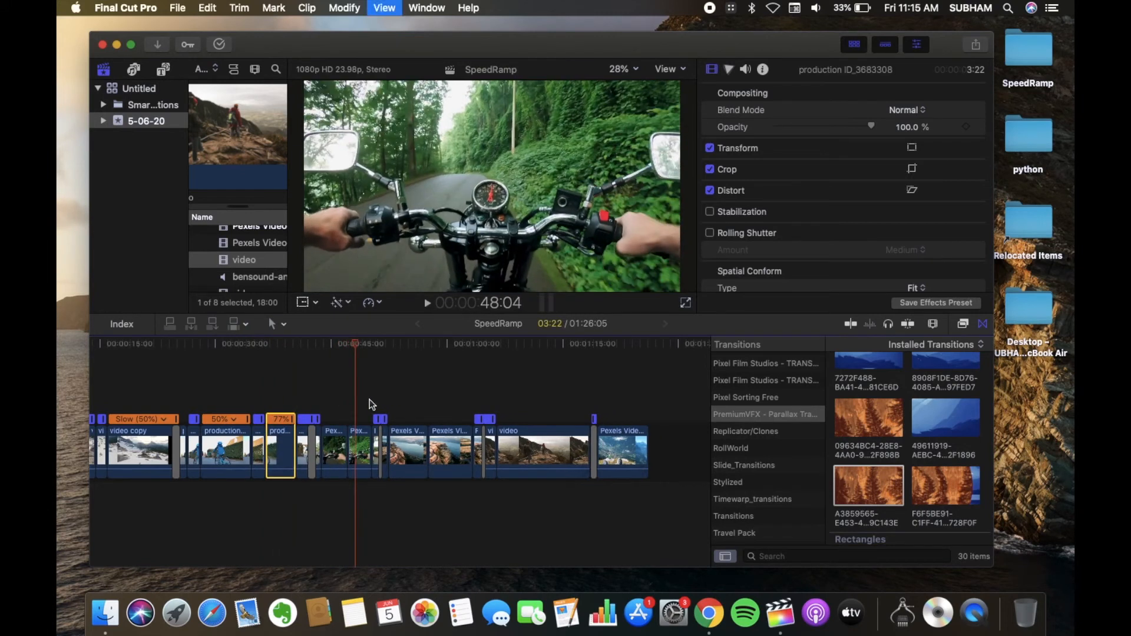
# Add the mVertigo To title above the first video copy clip at the start of the timeline
pyautogui.hscroll(-5, 331, 372)
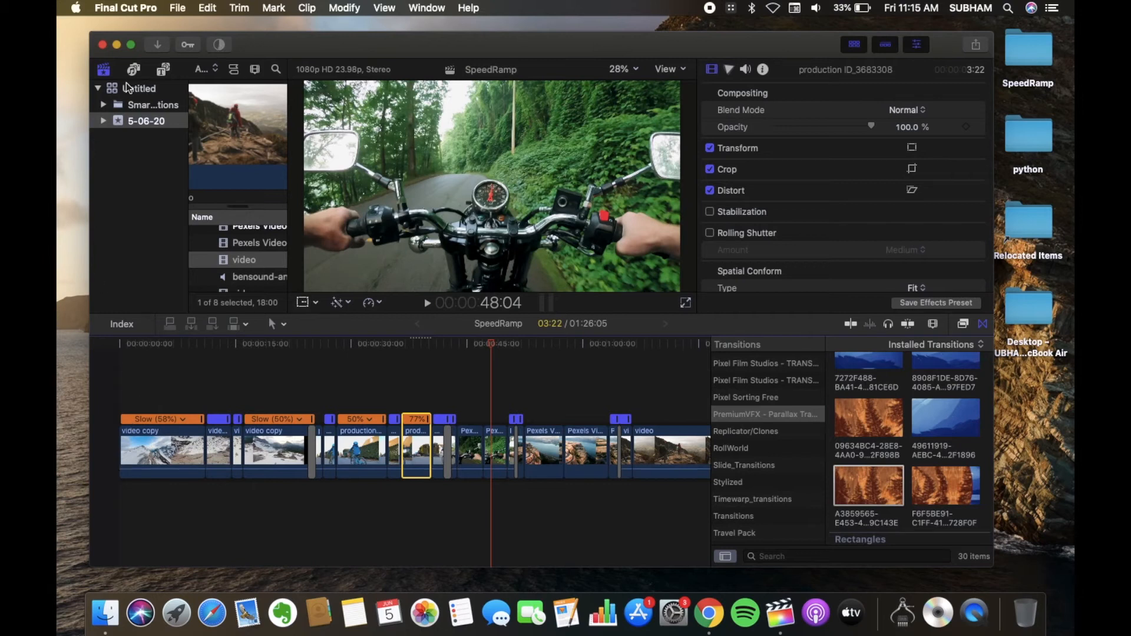
pyautogui.click(159, 75)
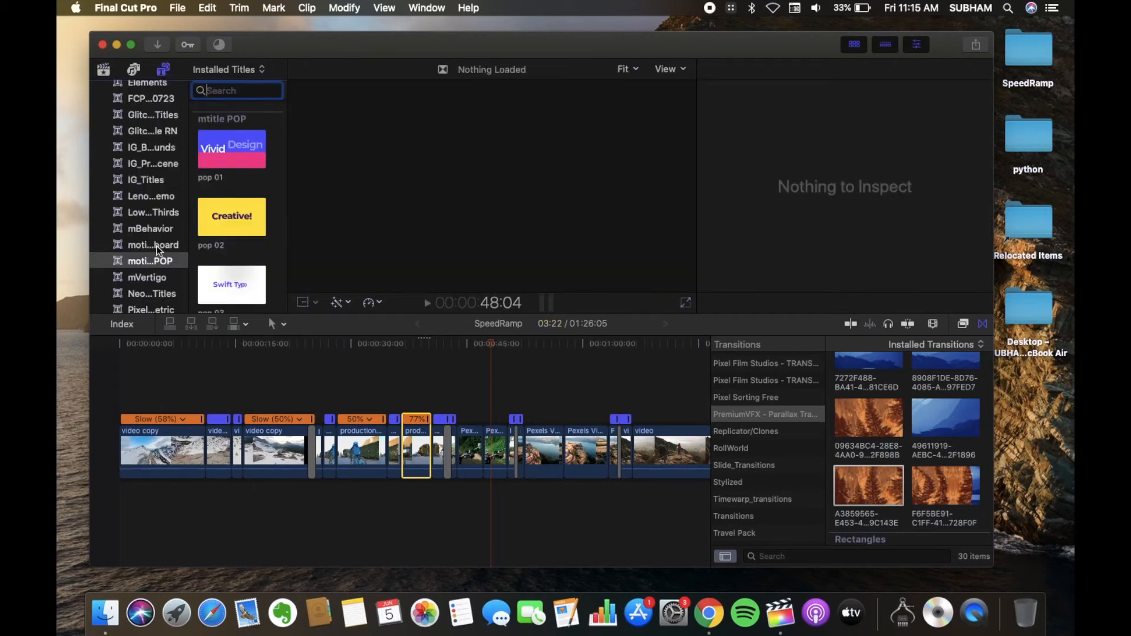
pyautogui.scroll(-2, 157, 246)
pyautogui.click(157, 249)
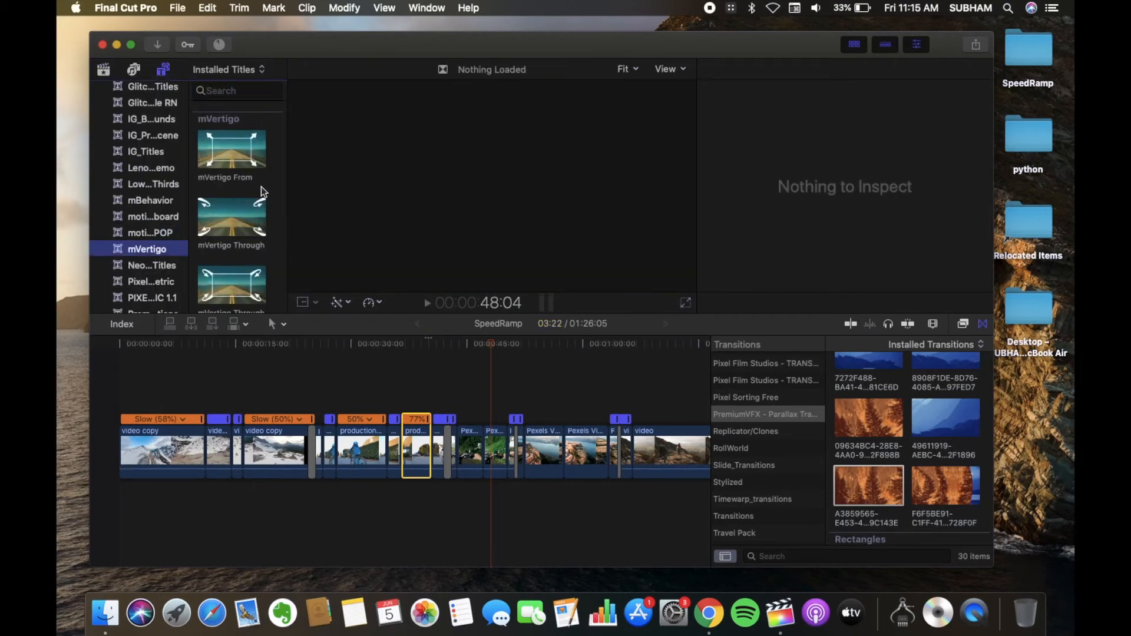
pyautogui.click(235, 284)
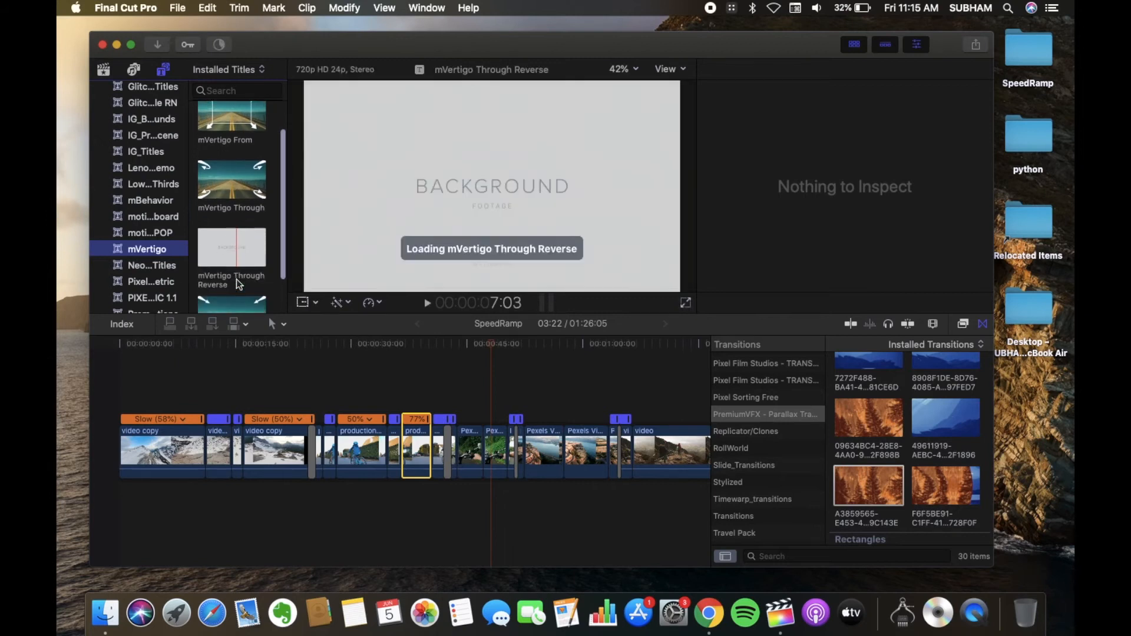
pyautogui.scroll(-2, 236, 278)
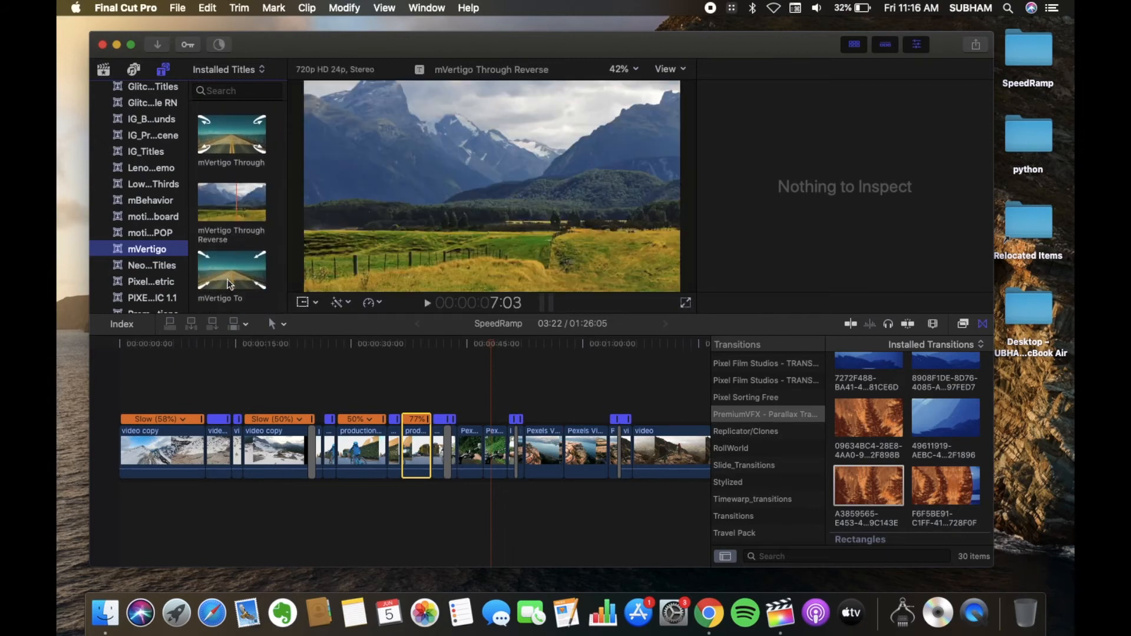
pyautogui.moveTo(197, 271); pyautogui.dragTo(129, 398)
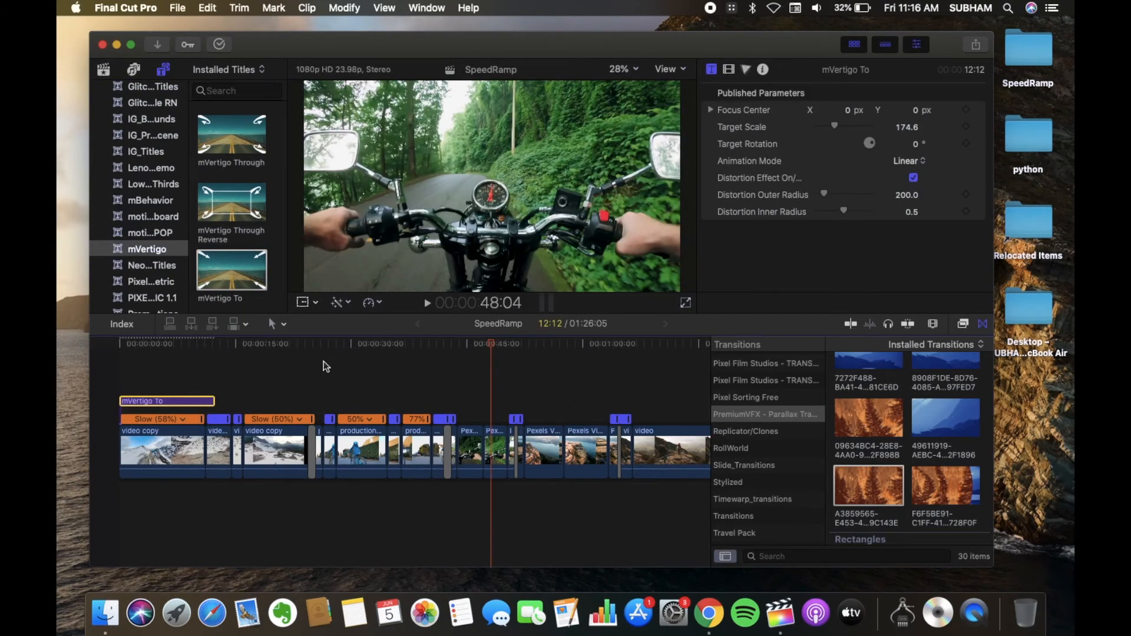
# Add mVertigo Through titles above the Pexels Videos 2519660 segments and above the long video clip
pyautogui.hscroll(1, 323, 362)
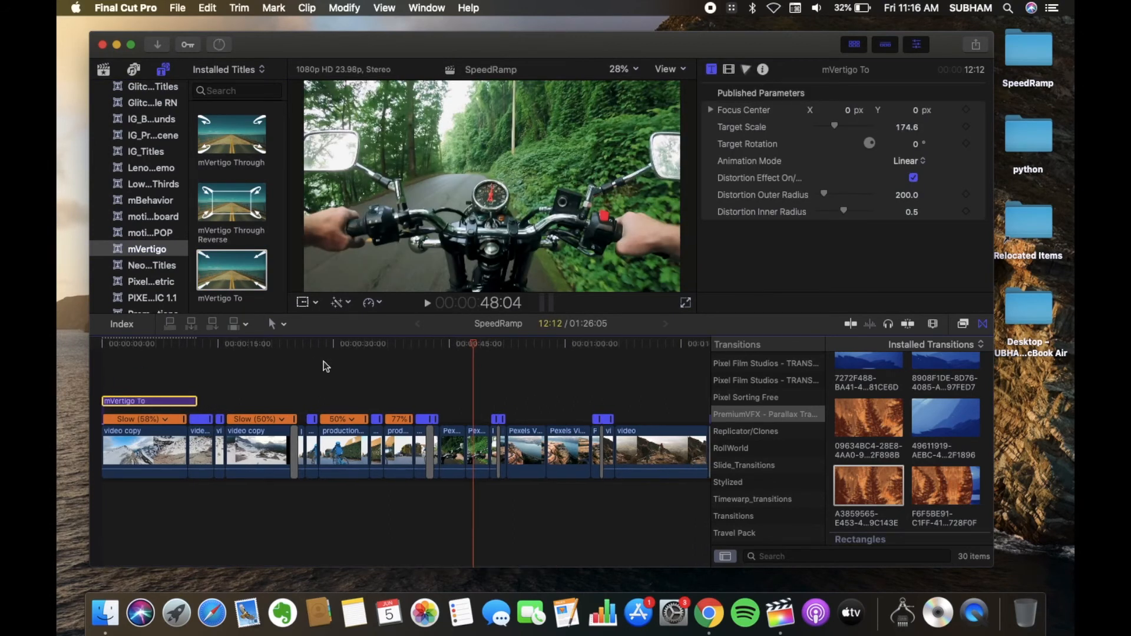
pyautogui.hscroll(2, 324, 362)
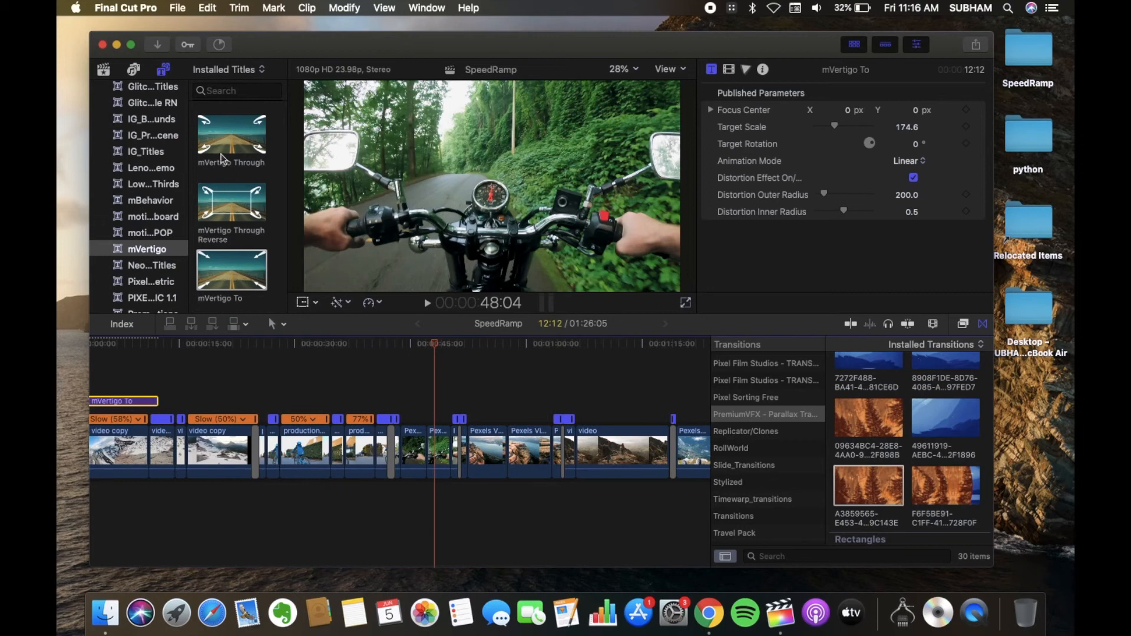
pyautogui.moveTo(225, 143); pyautogui.dragTo(404, 400)
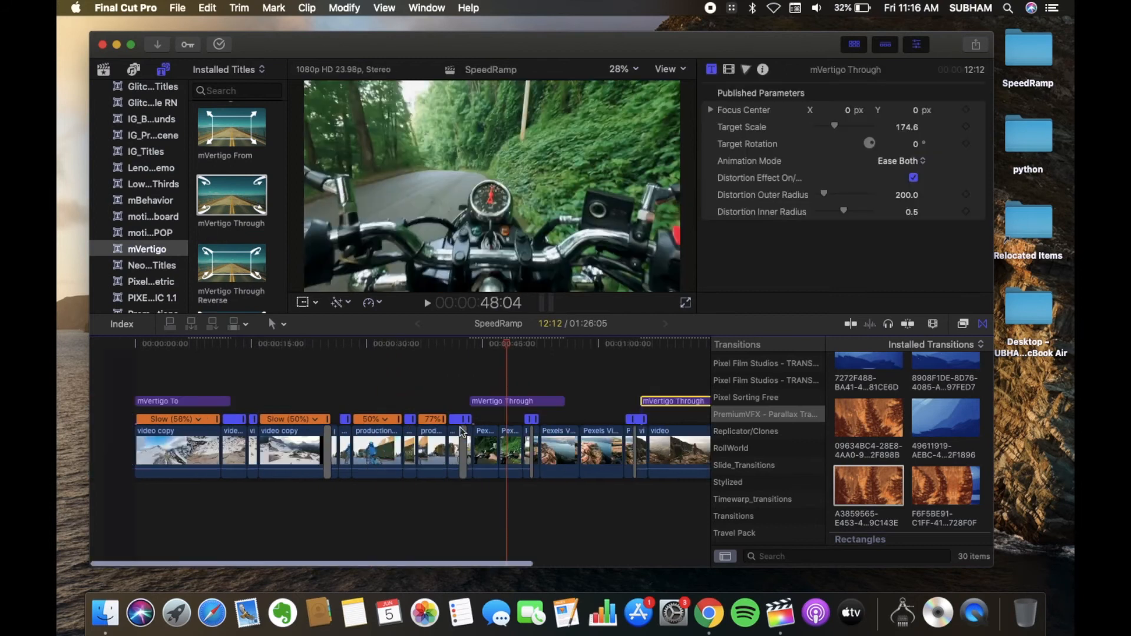
pyautogui.hscroll(1, 462, 432)
# Add the bensound-anewbeginning audio from the 5-06-20 event beneath the video clips, starting at the beginning of the timeline
pyautogui.click(103, 69)
pyautogui.scroll(-2, 226, 269)
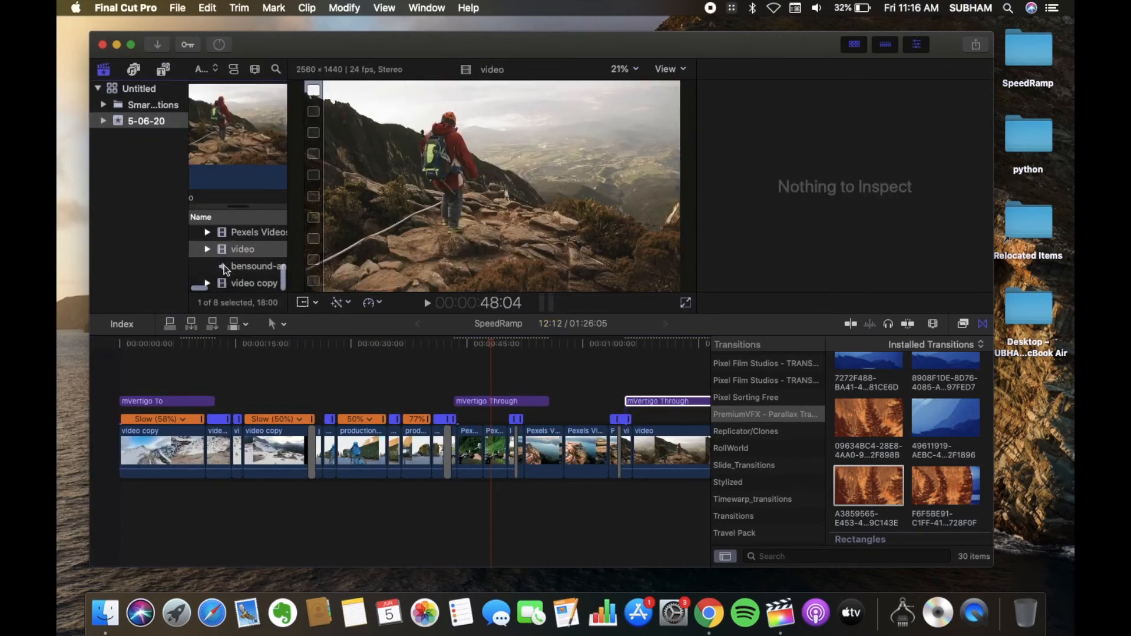
pyautogui.moveTo(240, 267); pyautogui.dragTo(172, 461)
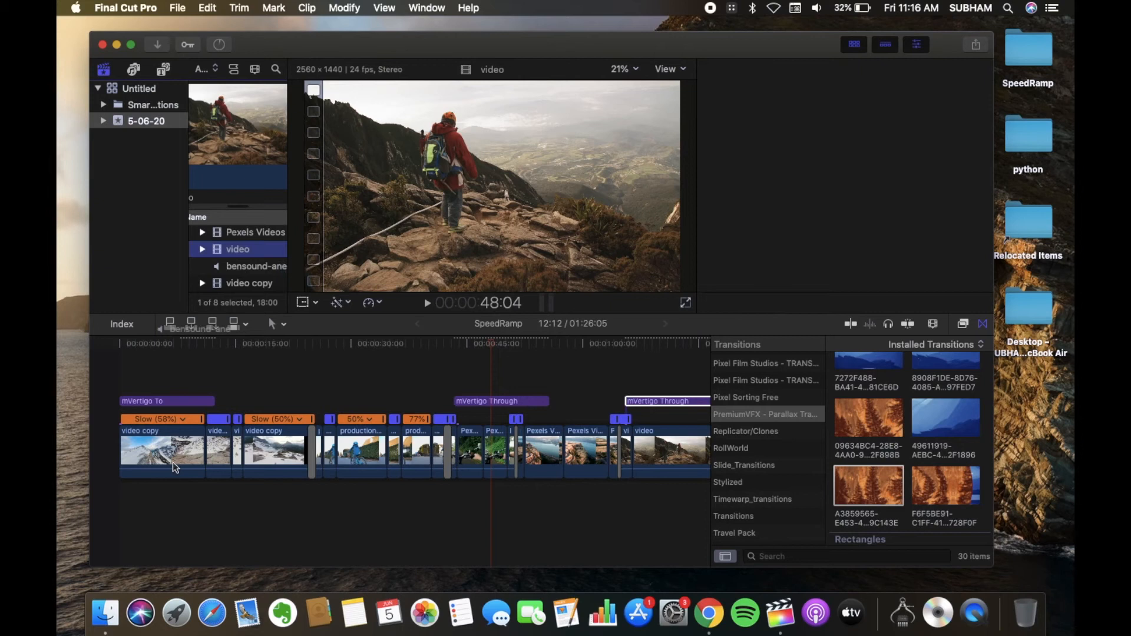
pyautogui.moveTo(144, 510); pyautogui.dragTo(141, 501)
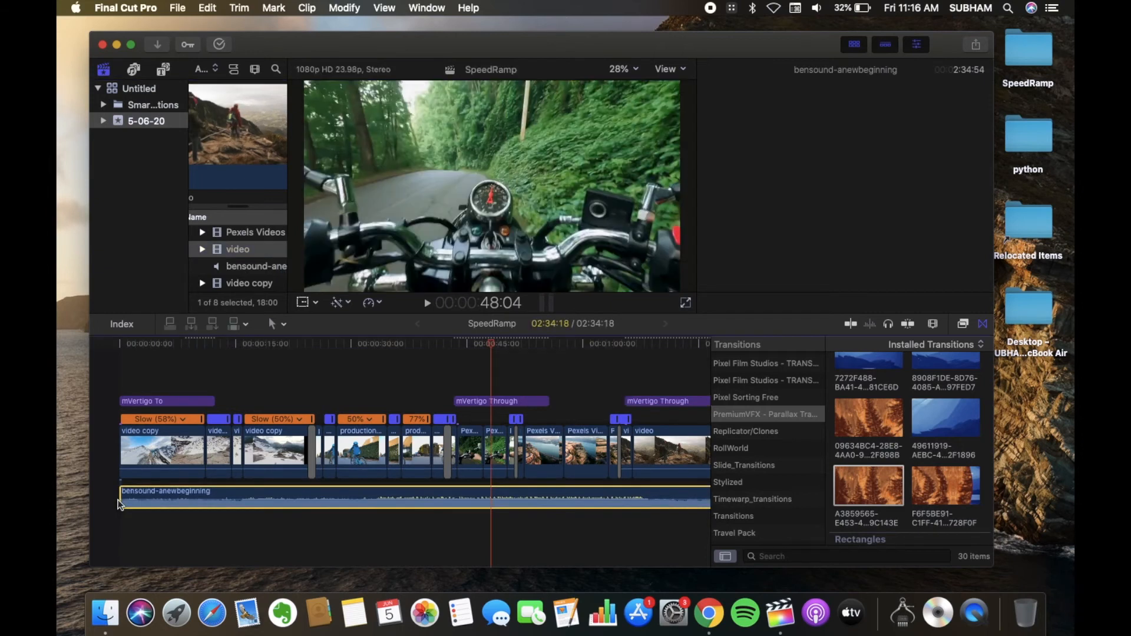
# Play back the edit from the start to check it with the background music
pyautogui.click(108, 361)
pyautogui.press('space')
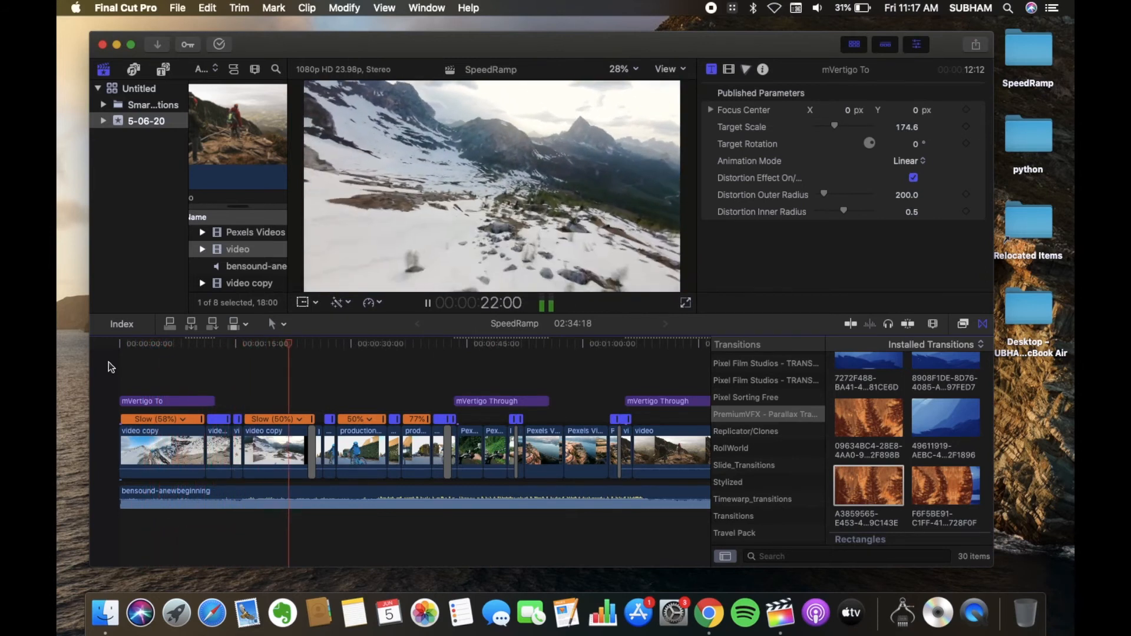
pyautogui.hscroll(4, 109, 367)
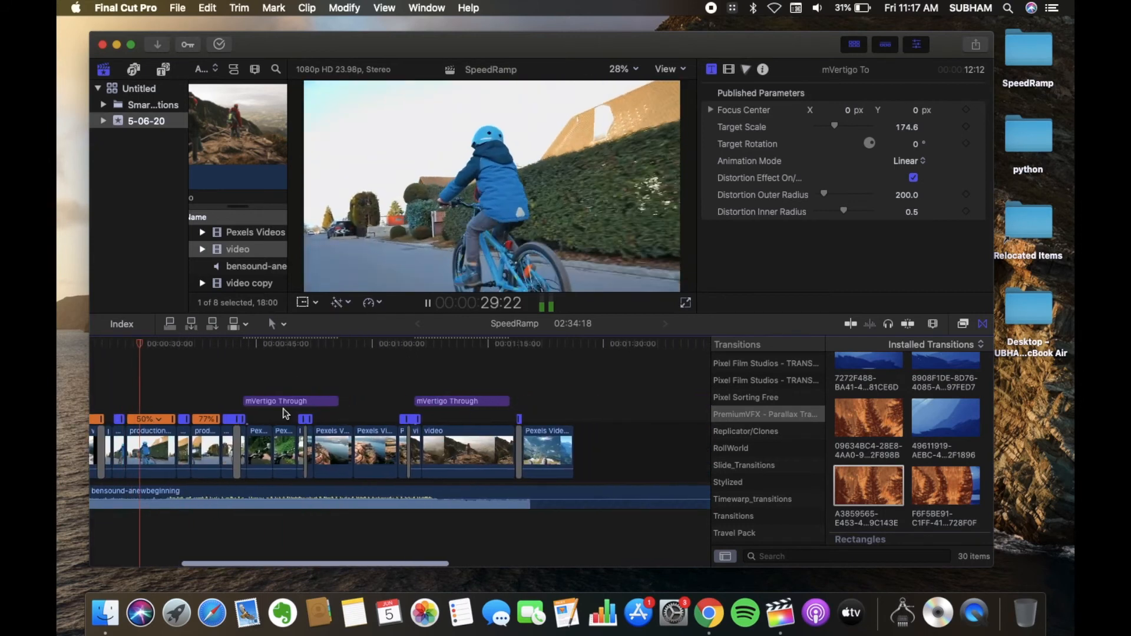
pyautogui.press('space')
# Trim the end of the bensound-anewbeginning music back to just past the last video clip, at about 01:27:00
pyautogui.press('super+minus')
pyautogui.hscroll(5, 338, 430)
pyautogui.hscroll(2, 646, 475)
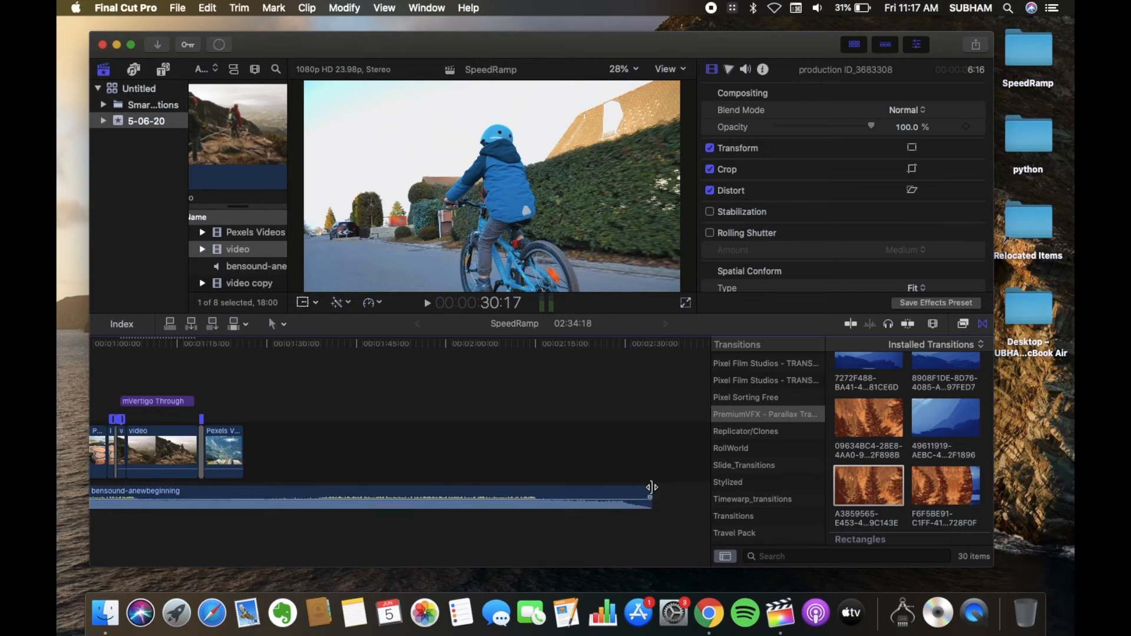
pyautogui.moveTo(651, 487); pyautogui.dragTo(246, 492)
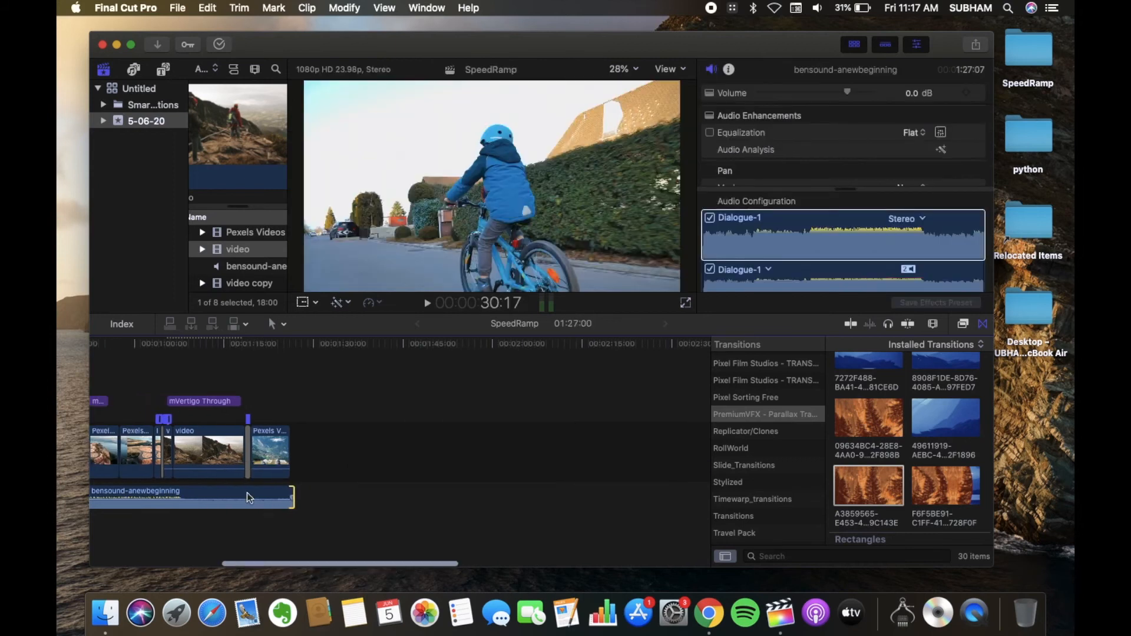
pyautogui.hscroll(-5, 246, 492)
pyautogui.hscroll(-5, 246, 492)
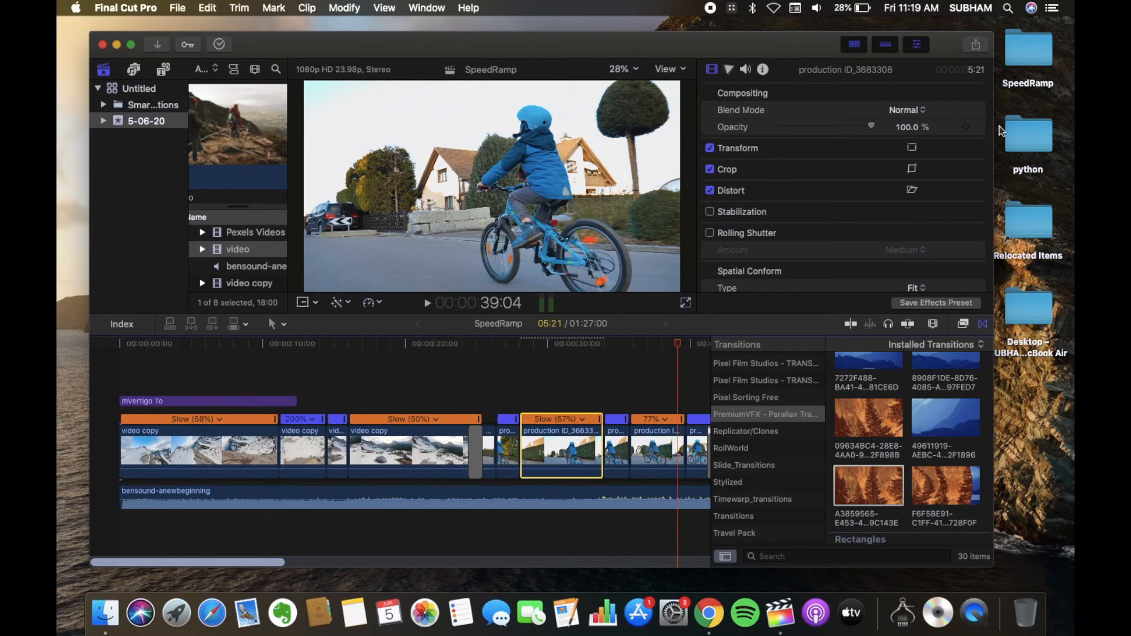
# Export the project as a Master File to the Desktop under the name SpeedRamp1
pyautogui.click(976, 45)
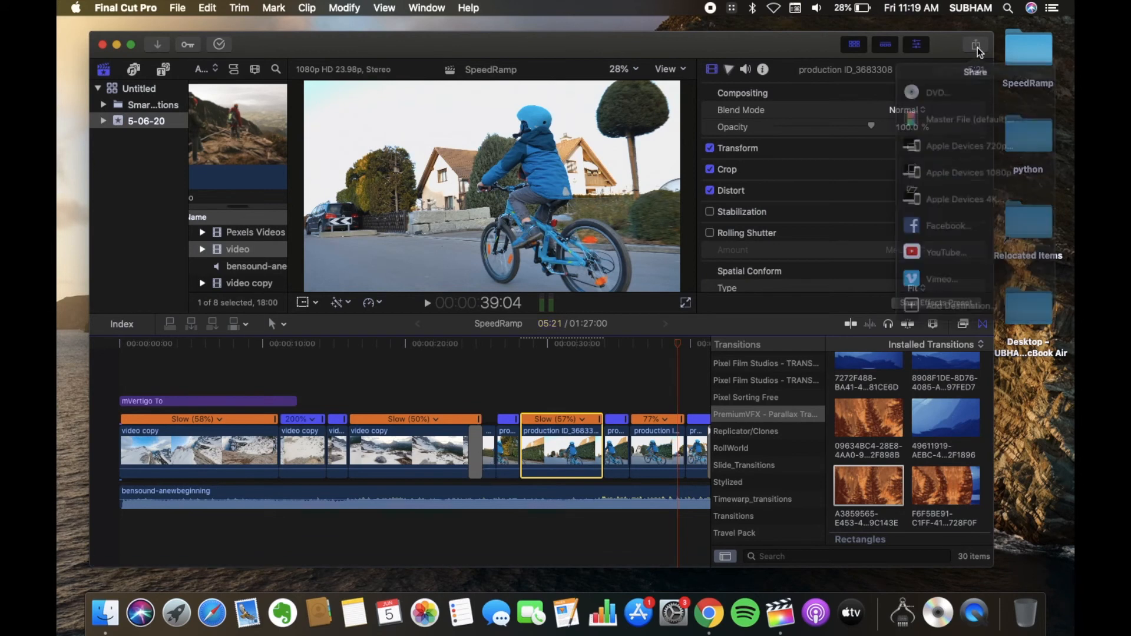
pyautogui.click(931, 122)
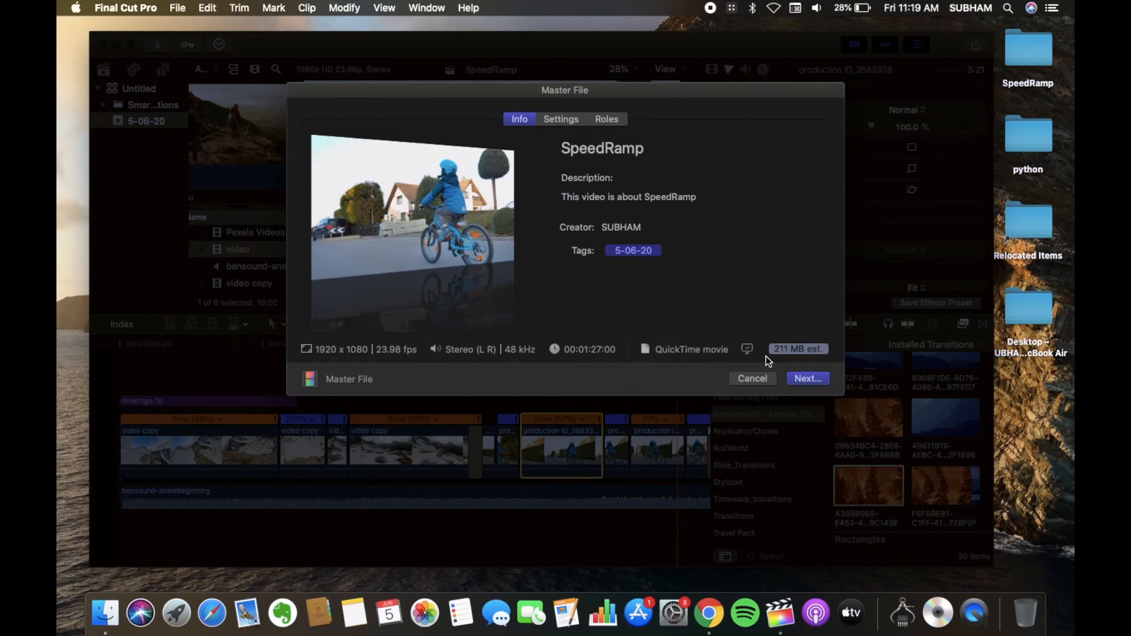
pyautogui.click(795, 378)
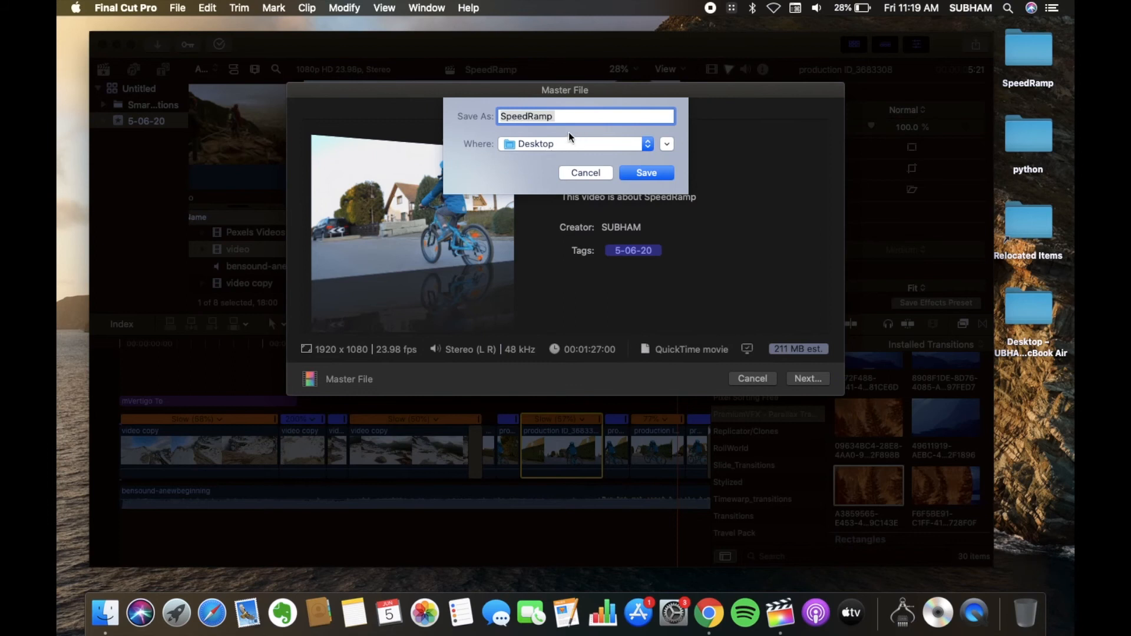
pyautogui.click(568, 118)
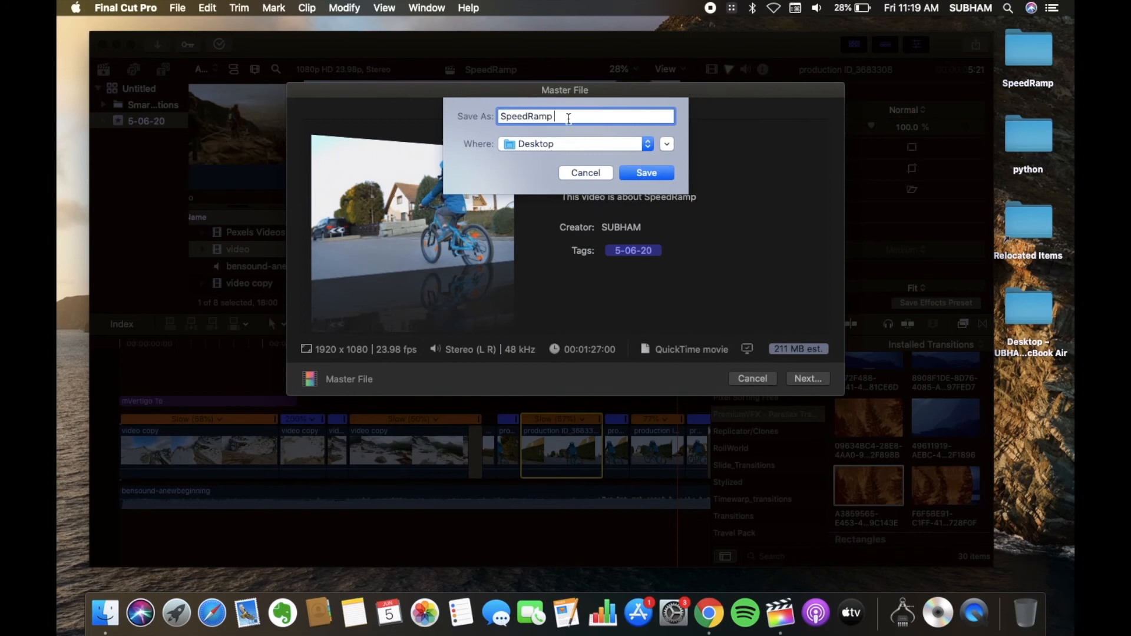
pyautogui.write('1')
pyautogui.click(554, 116)
pyautogui.press('BackSpace')
pyautogui.click(626, 172)
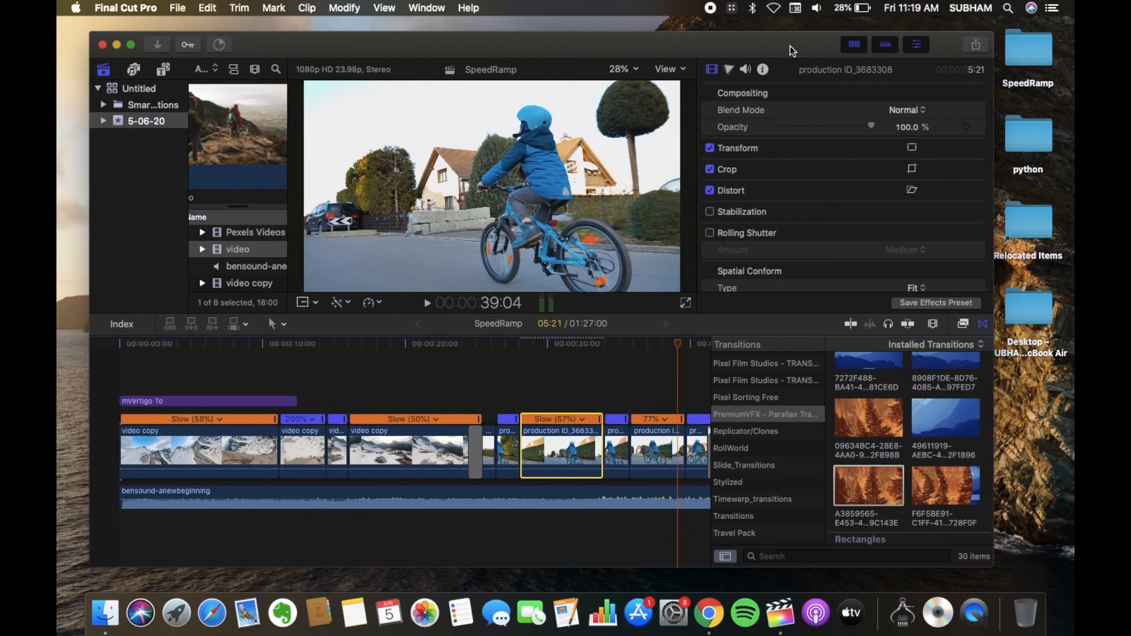
# Shift the editing window slightly and select the exported SpeedRamp1.mov file on the desktop
pyautogui.moveTo(792, 50); pyautogui.dragTo(779, 55)
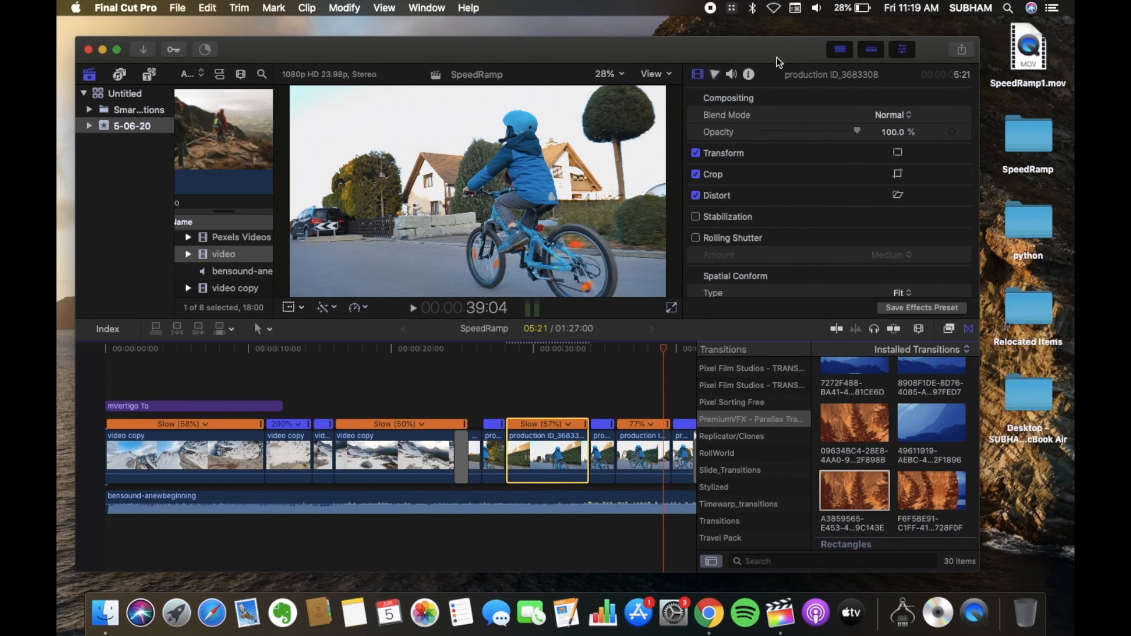
pyautogui.click(1019, 88)
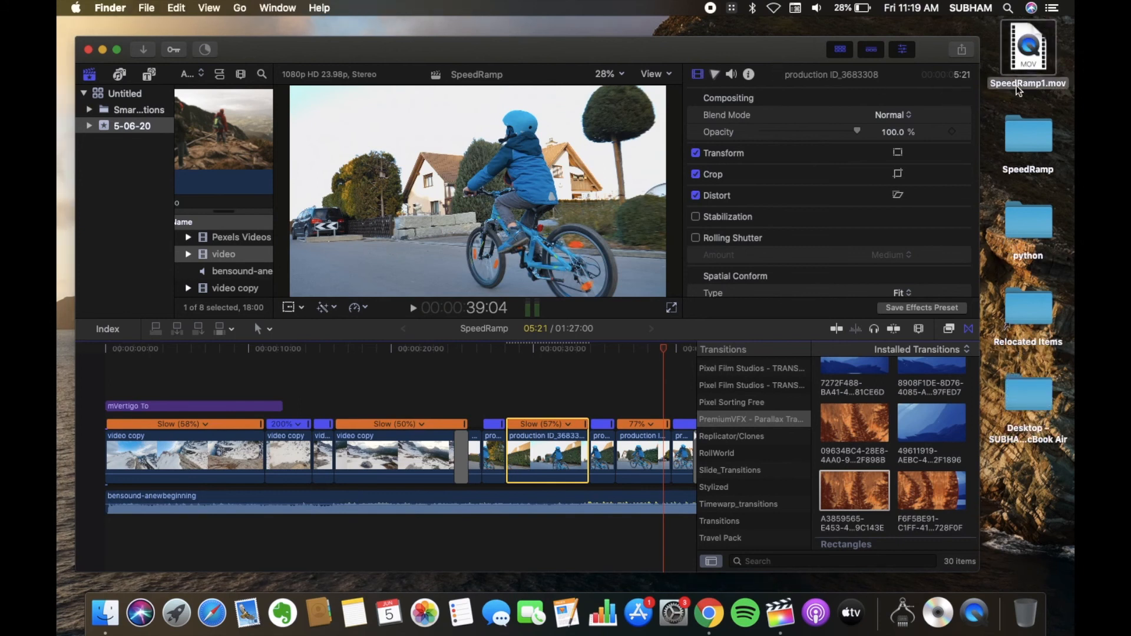